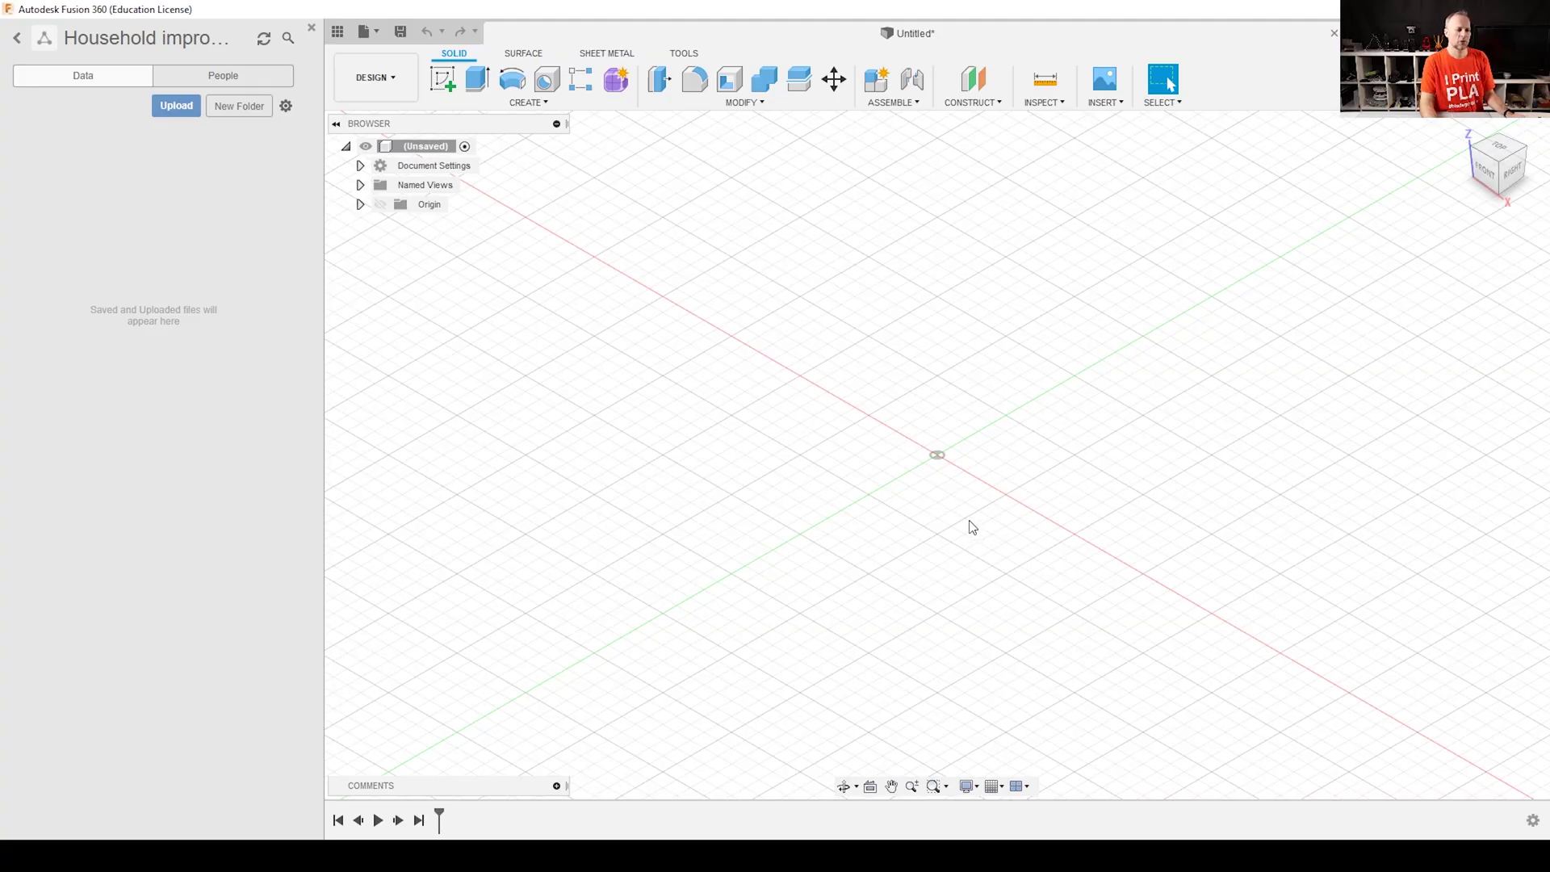
# Draw a 50 × 50 mm box from the origin on the ground plane, 1.6 mm high, as a new body.
pyautogui.click(521, 108)
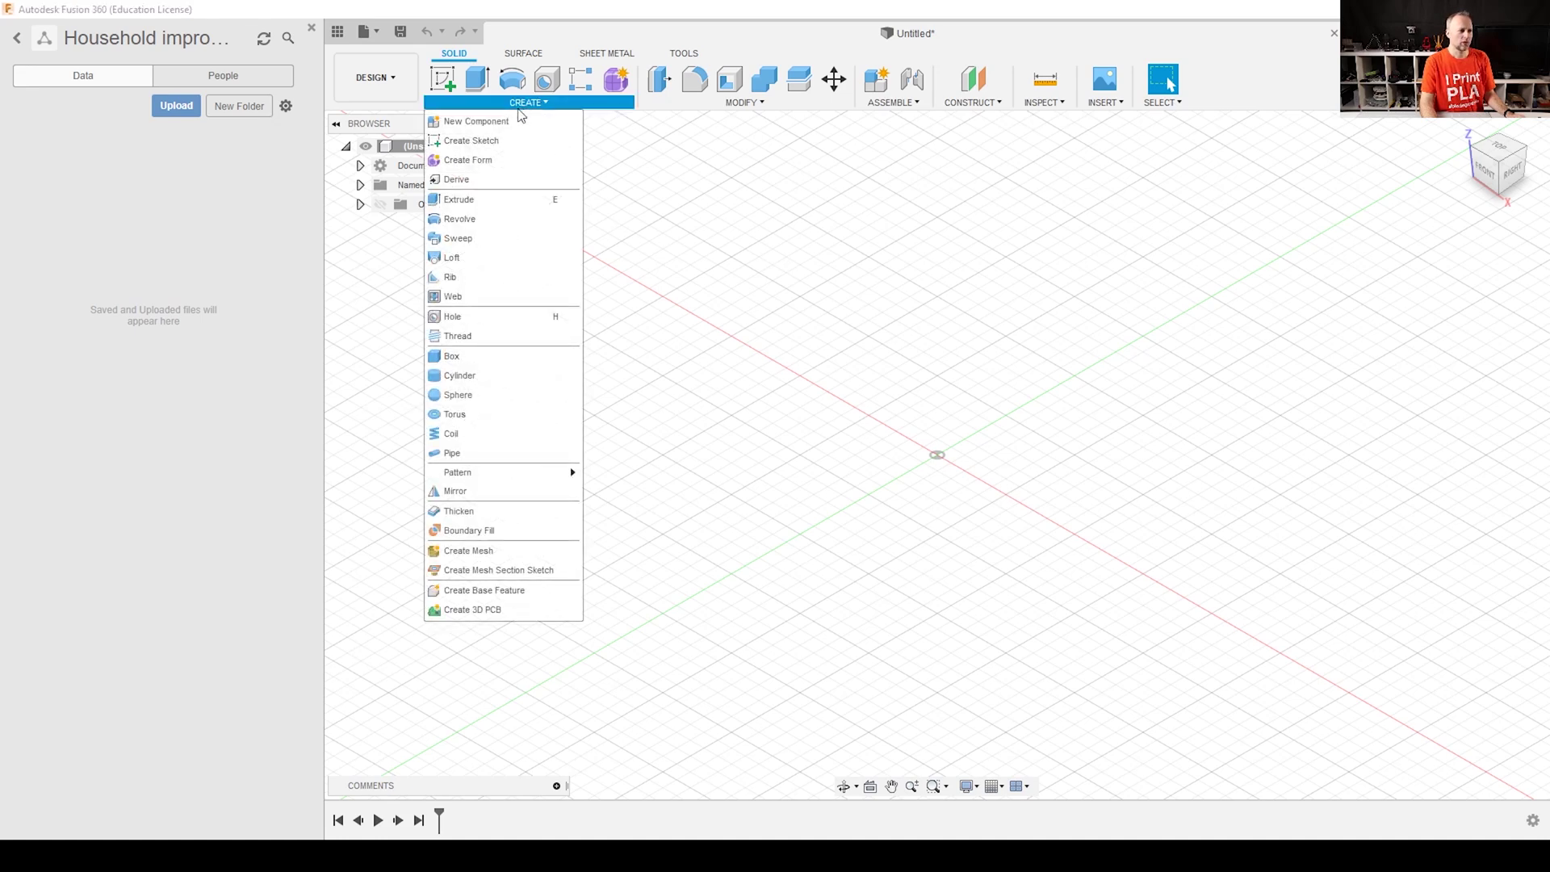
pyautogui.click(455, 357)
pyautogui.click(953, 472)
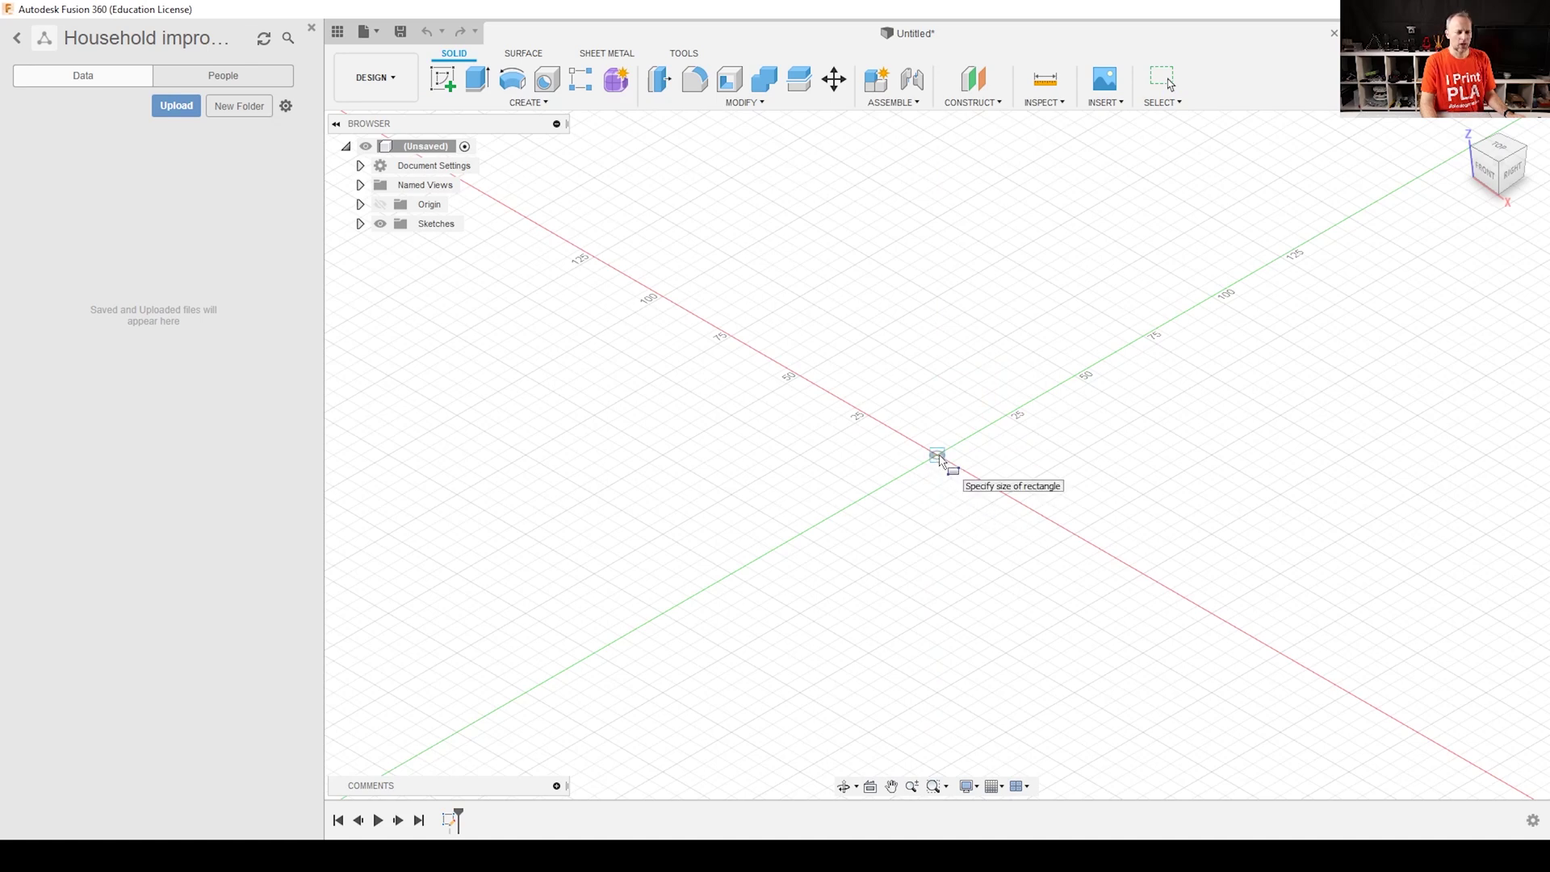
pyautogui.click(938, 457)
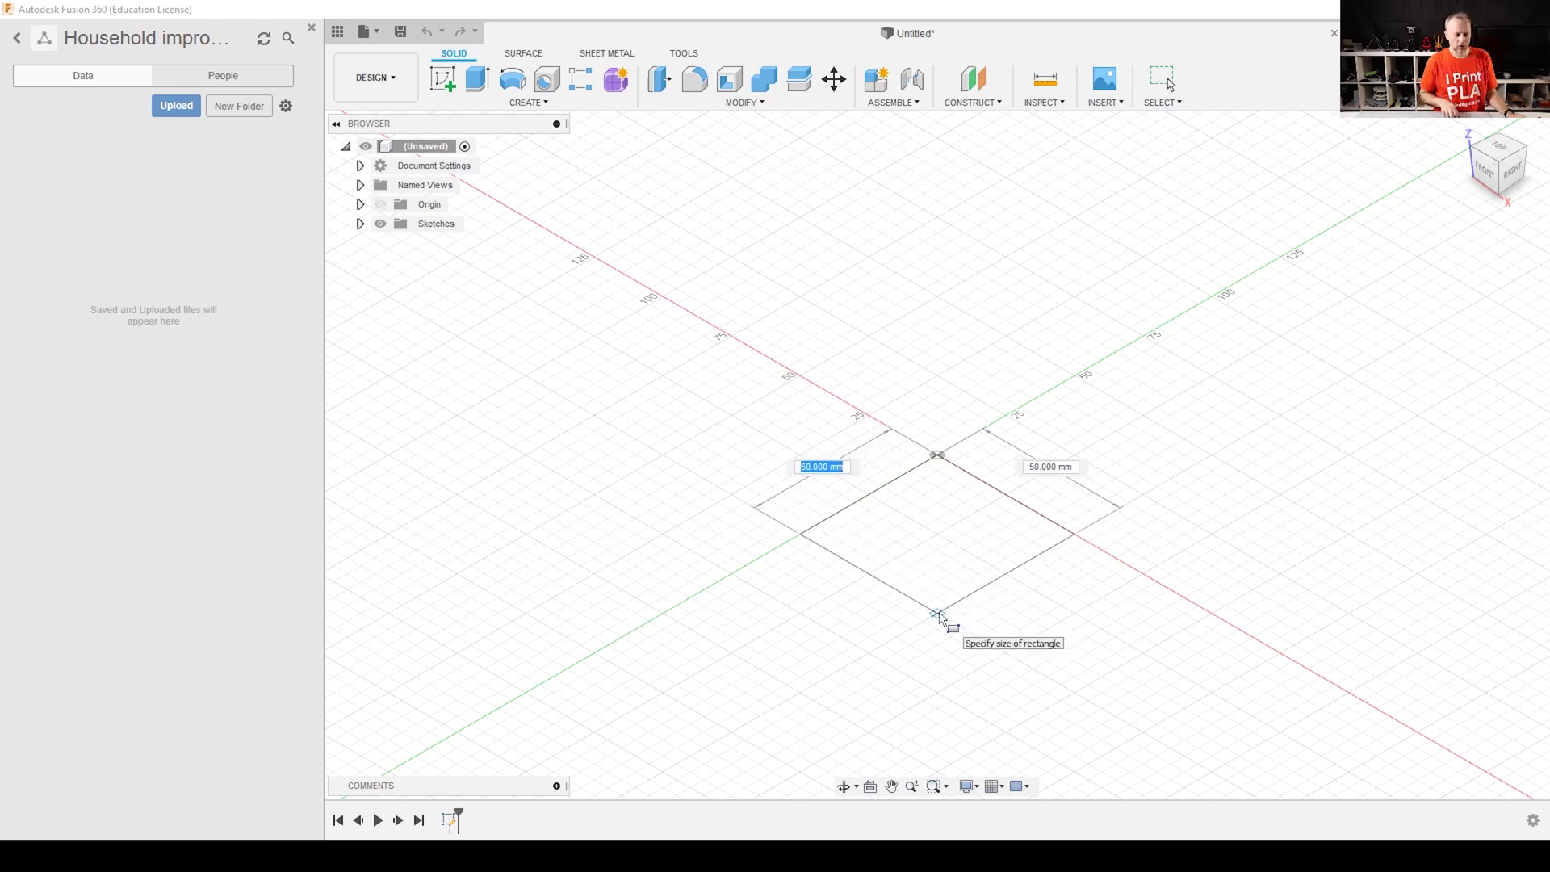
pyautogui.click(939, 615)
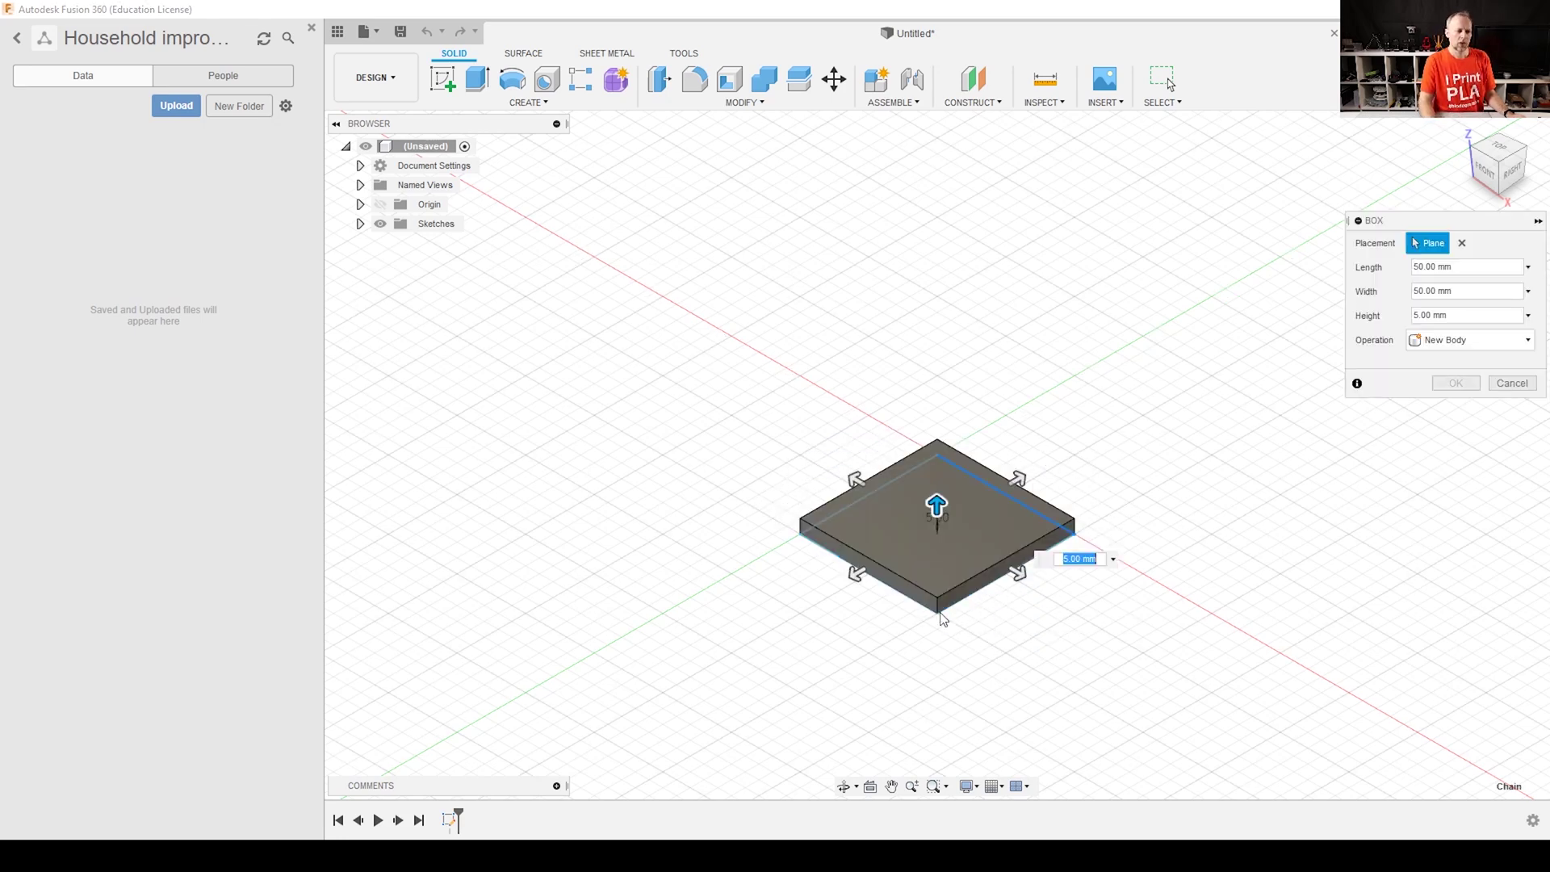
pyautogui.write('1.6')
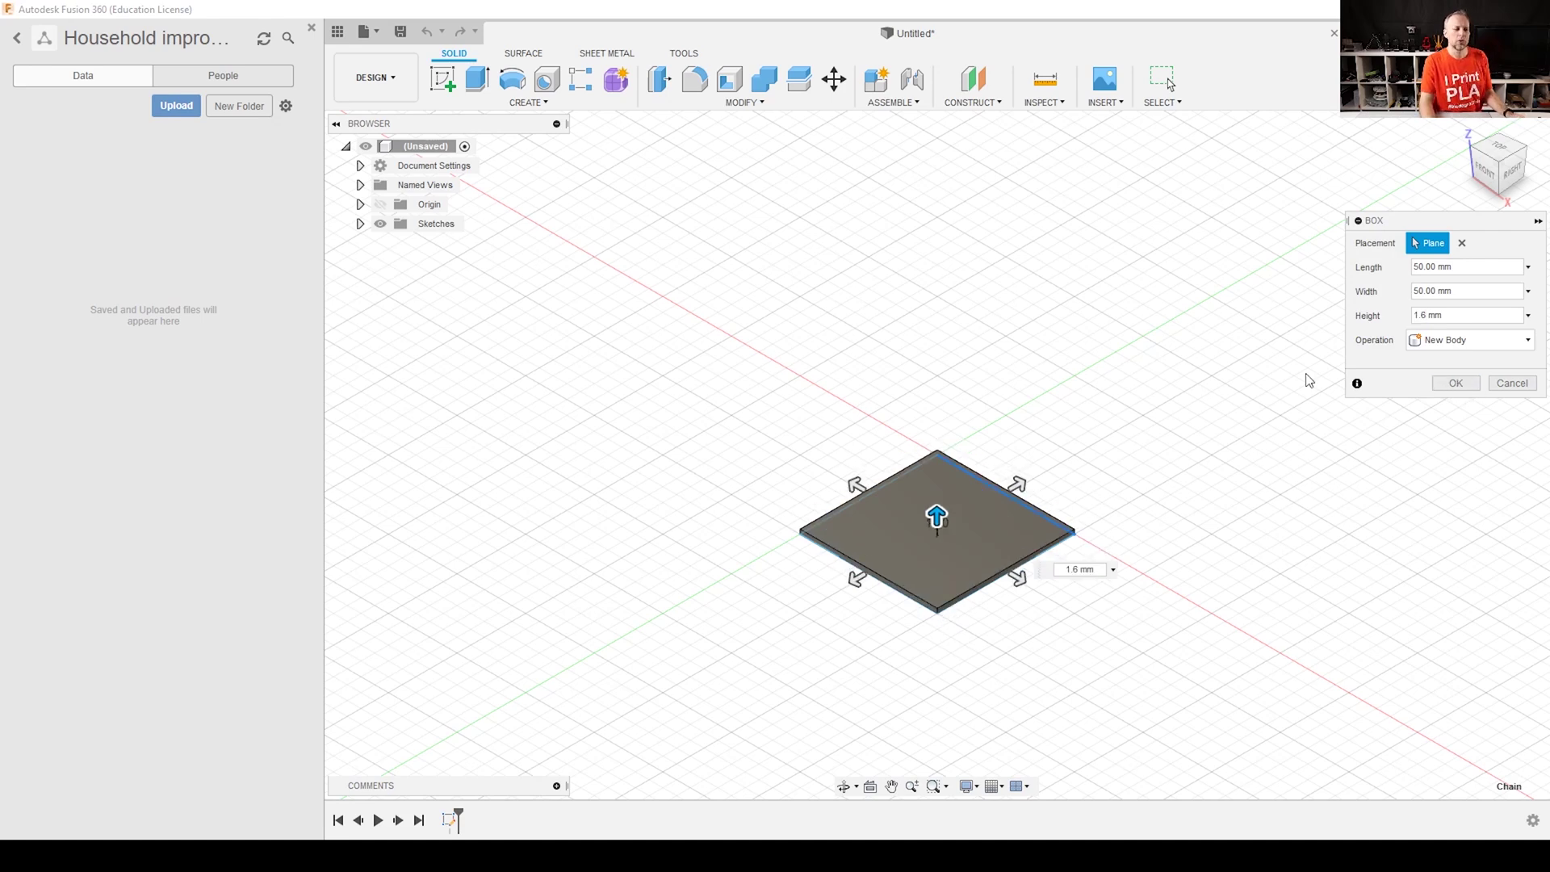
pyautogui.click(1454, 383)
pyautogui.press('F6')
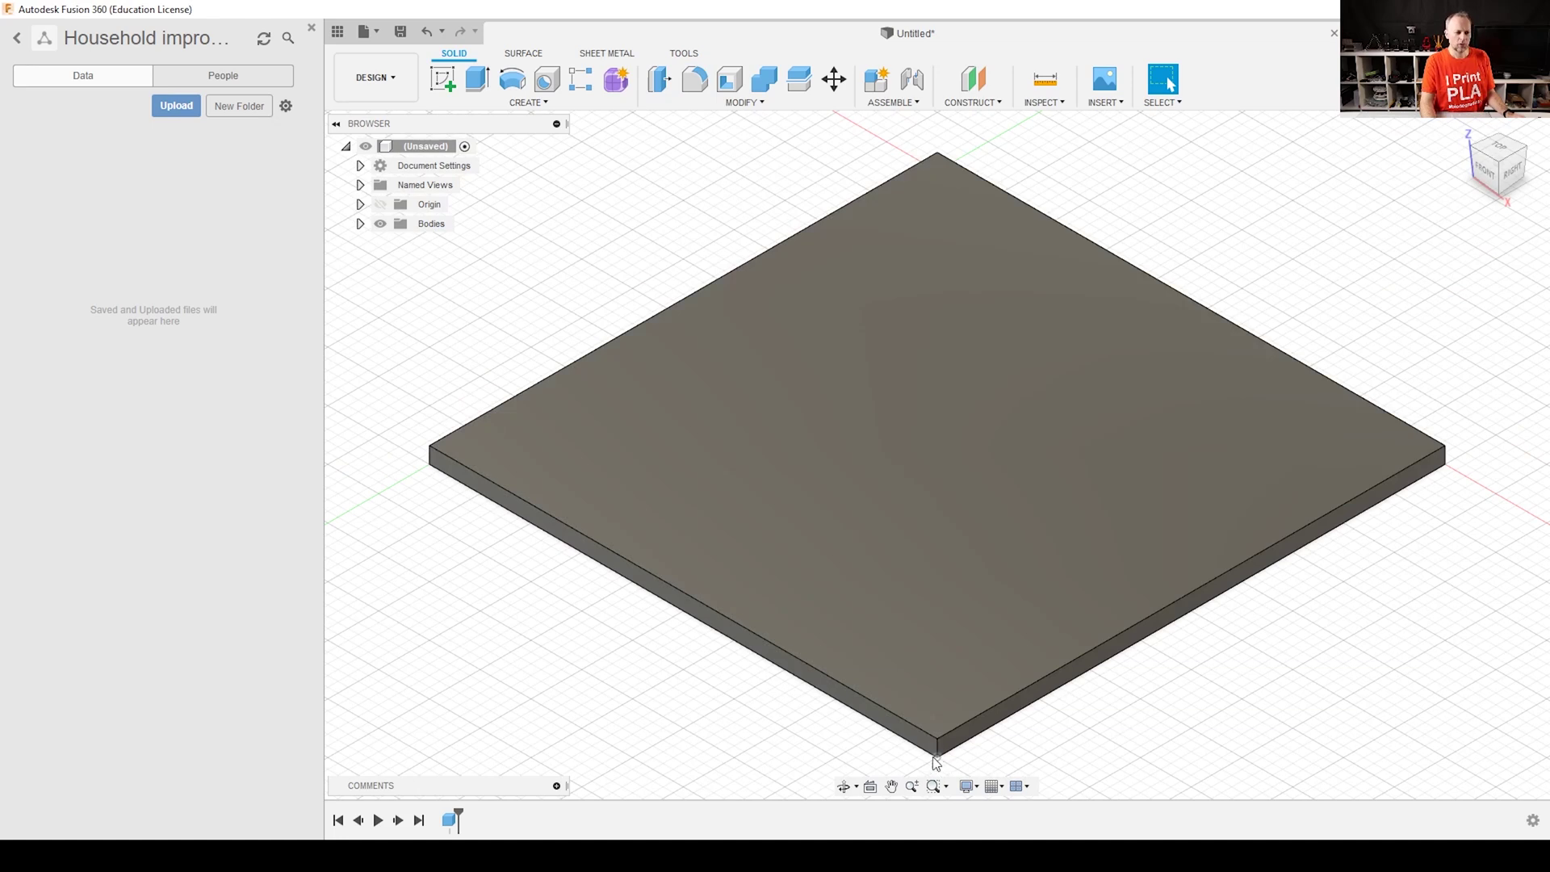
# Round the first vertical corner edge of the plate with a 4 mm fillet.
pyautogui.scroll(5, 937, 759)
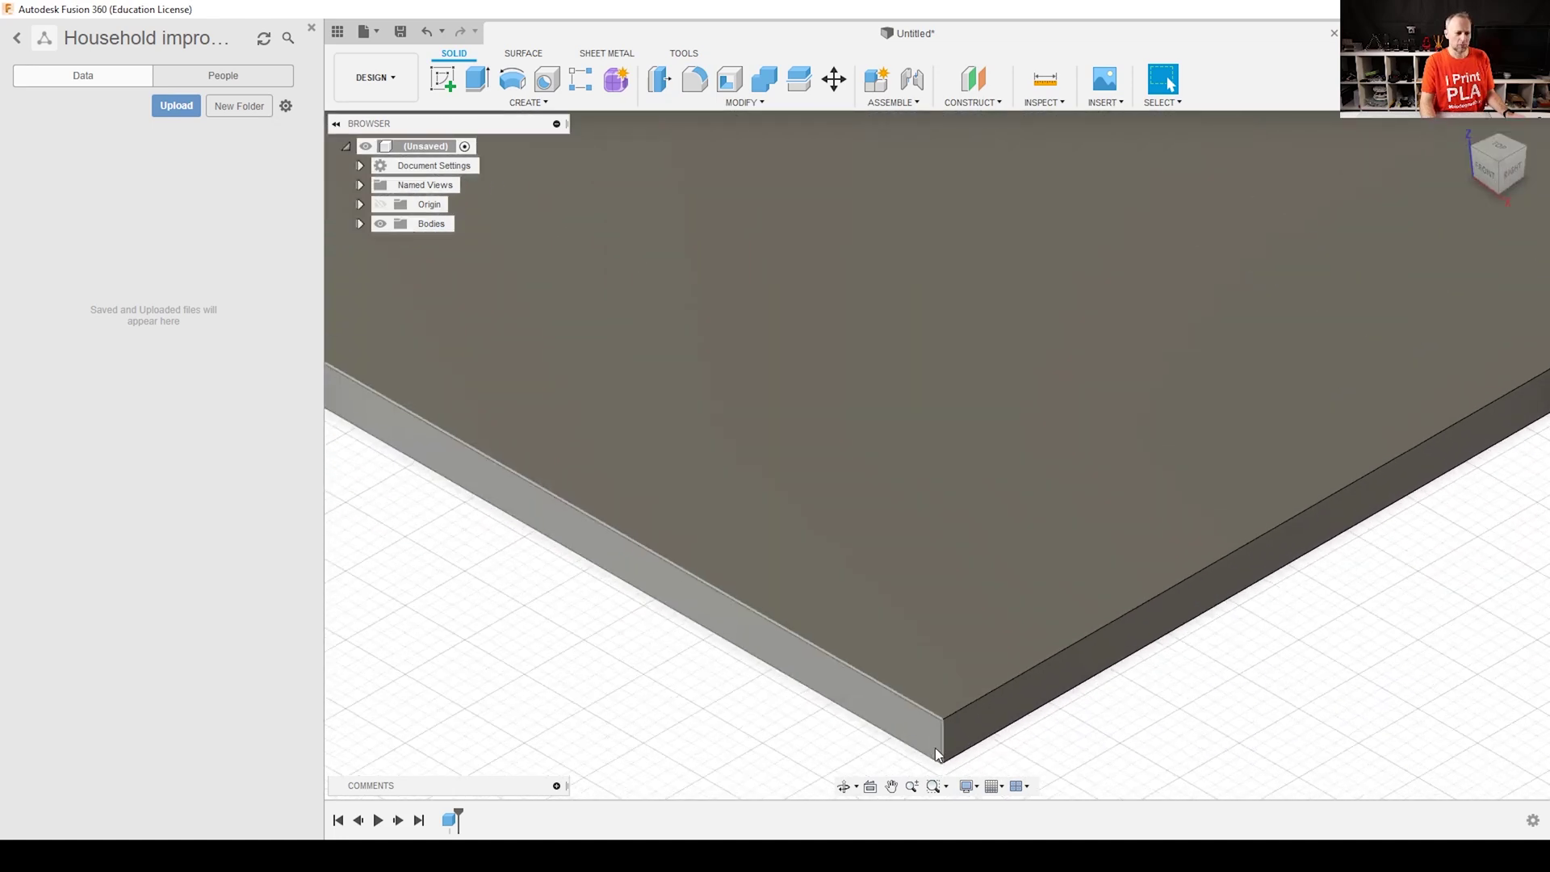
pyautogui.scroll(3, 945, 757)
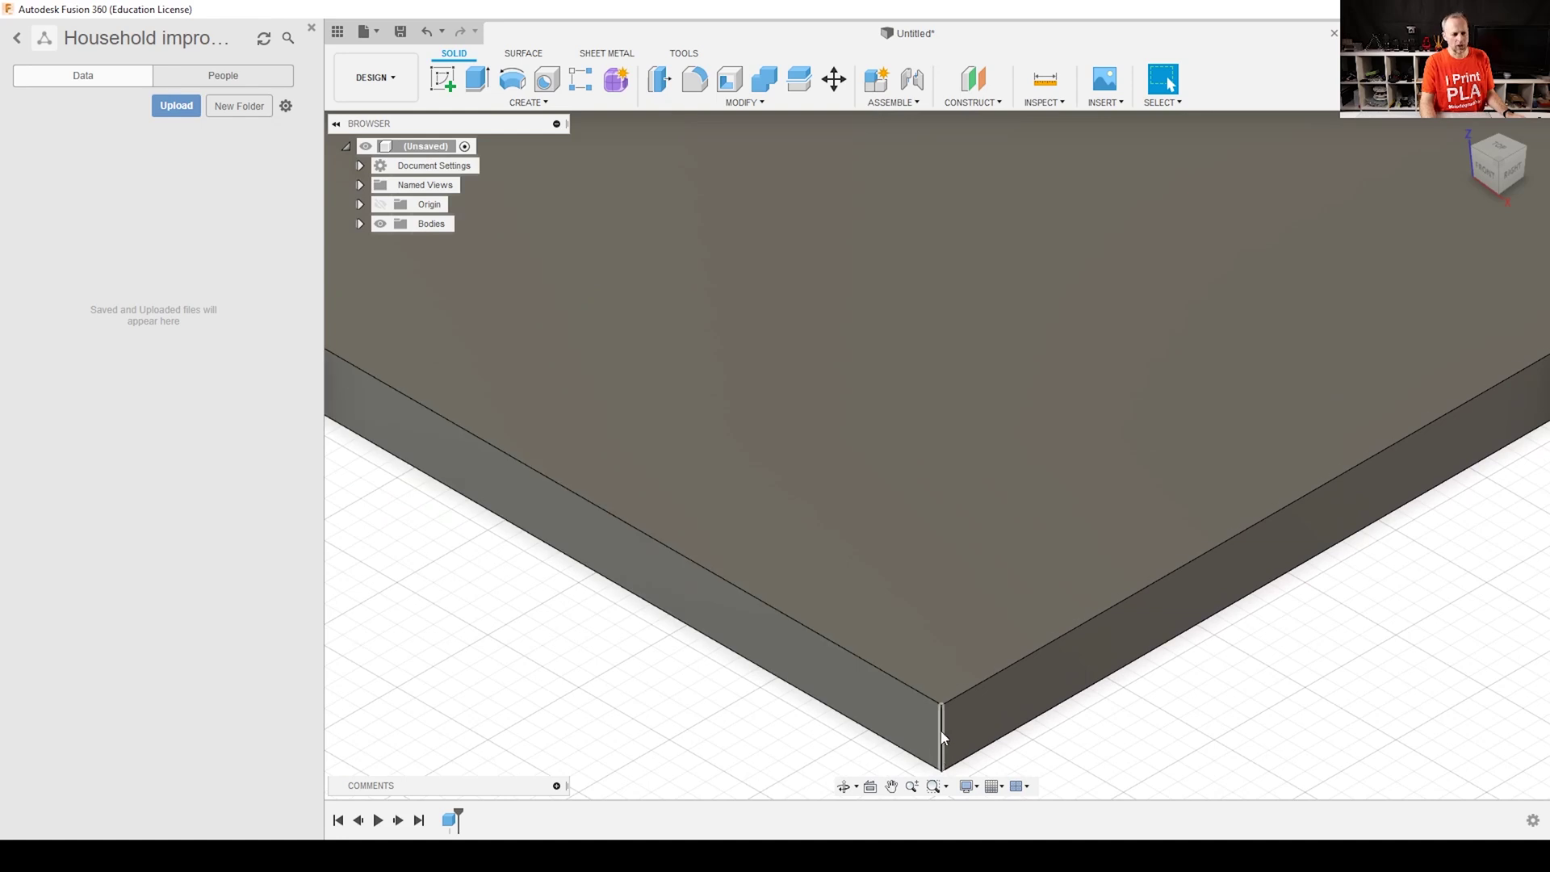
pyautogui.click(945, 749)
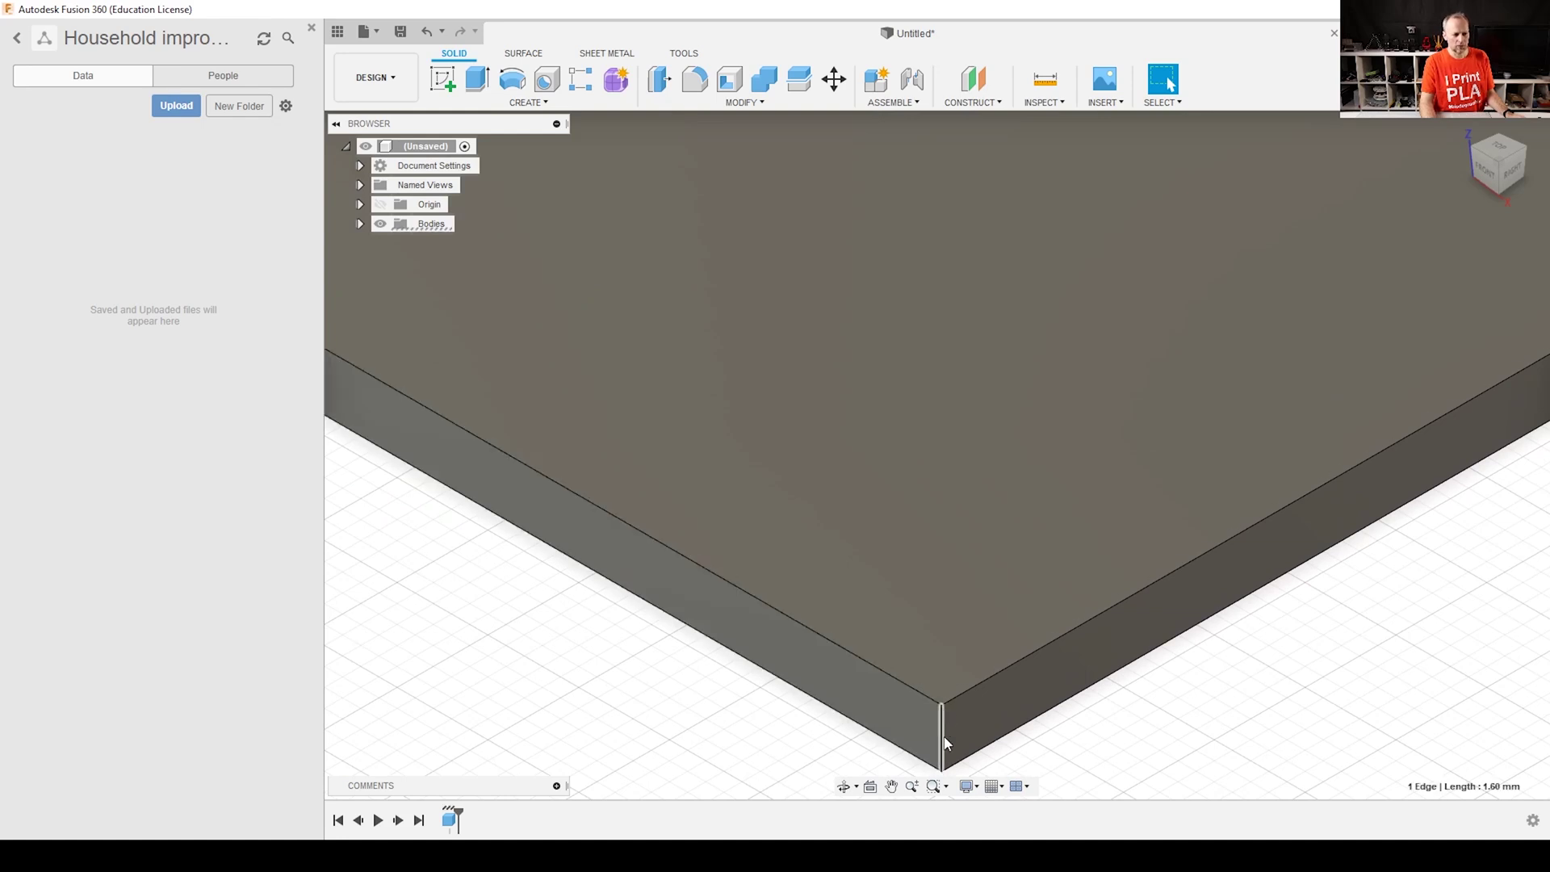
pyautogui.click(694, 78)
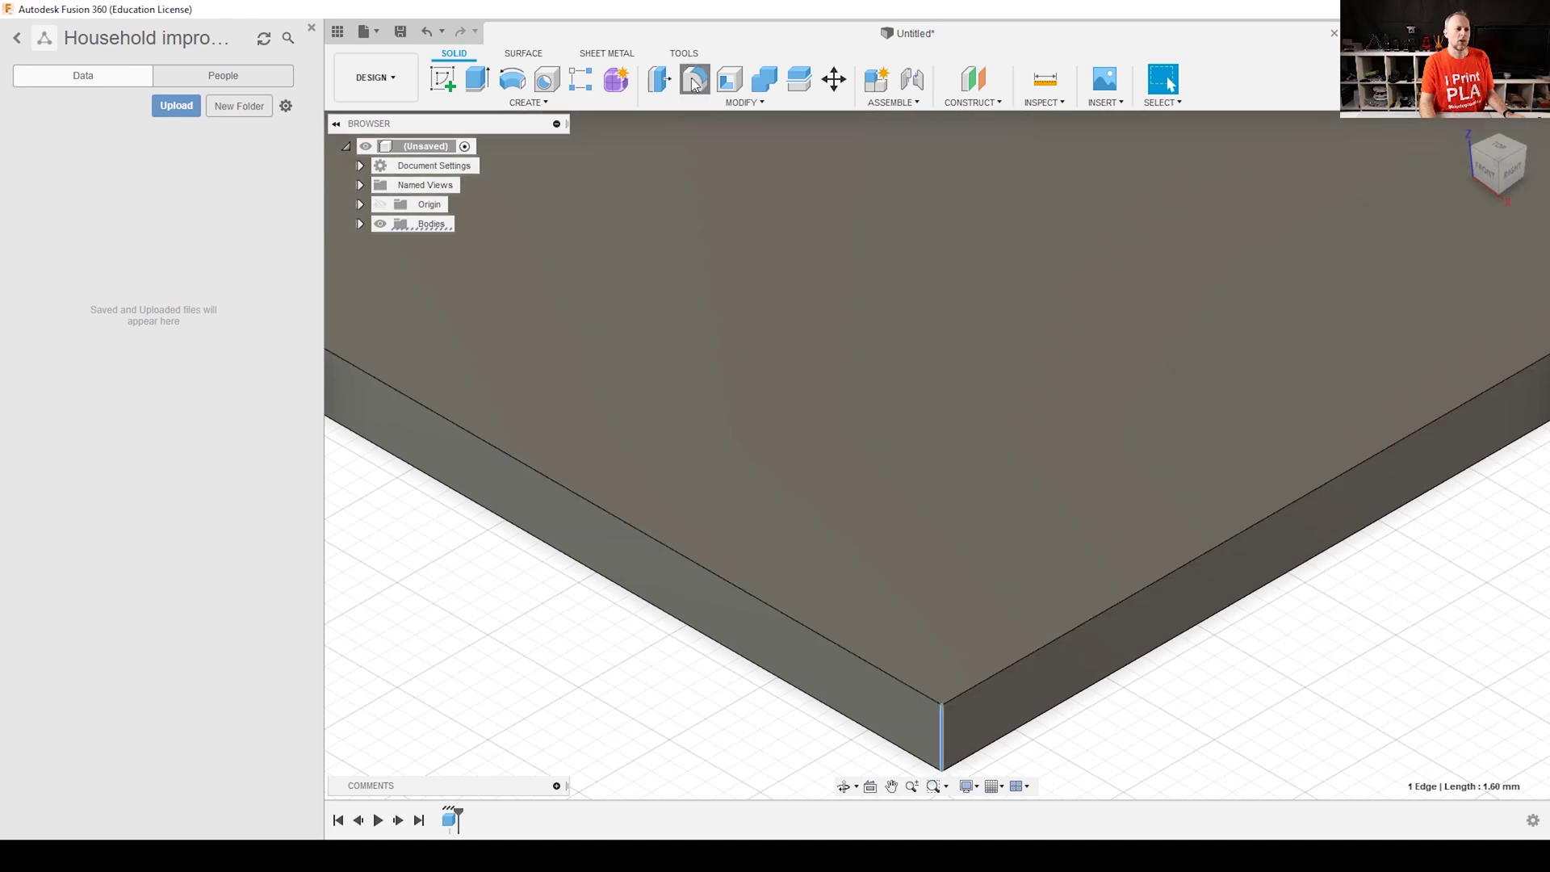
pyautogui.moveTo(940, 750); pyautogui.dragTo(945, 701)
pyautogui.click(1383, 271)
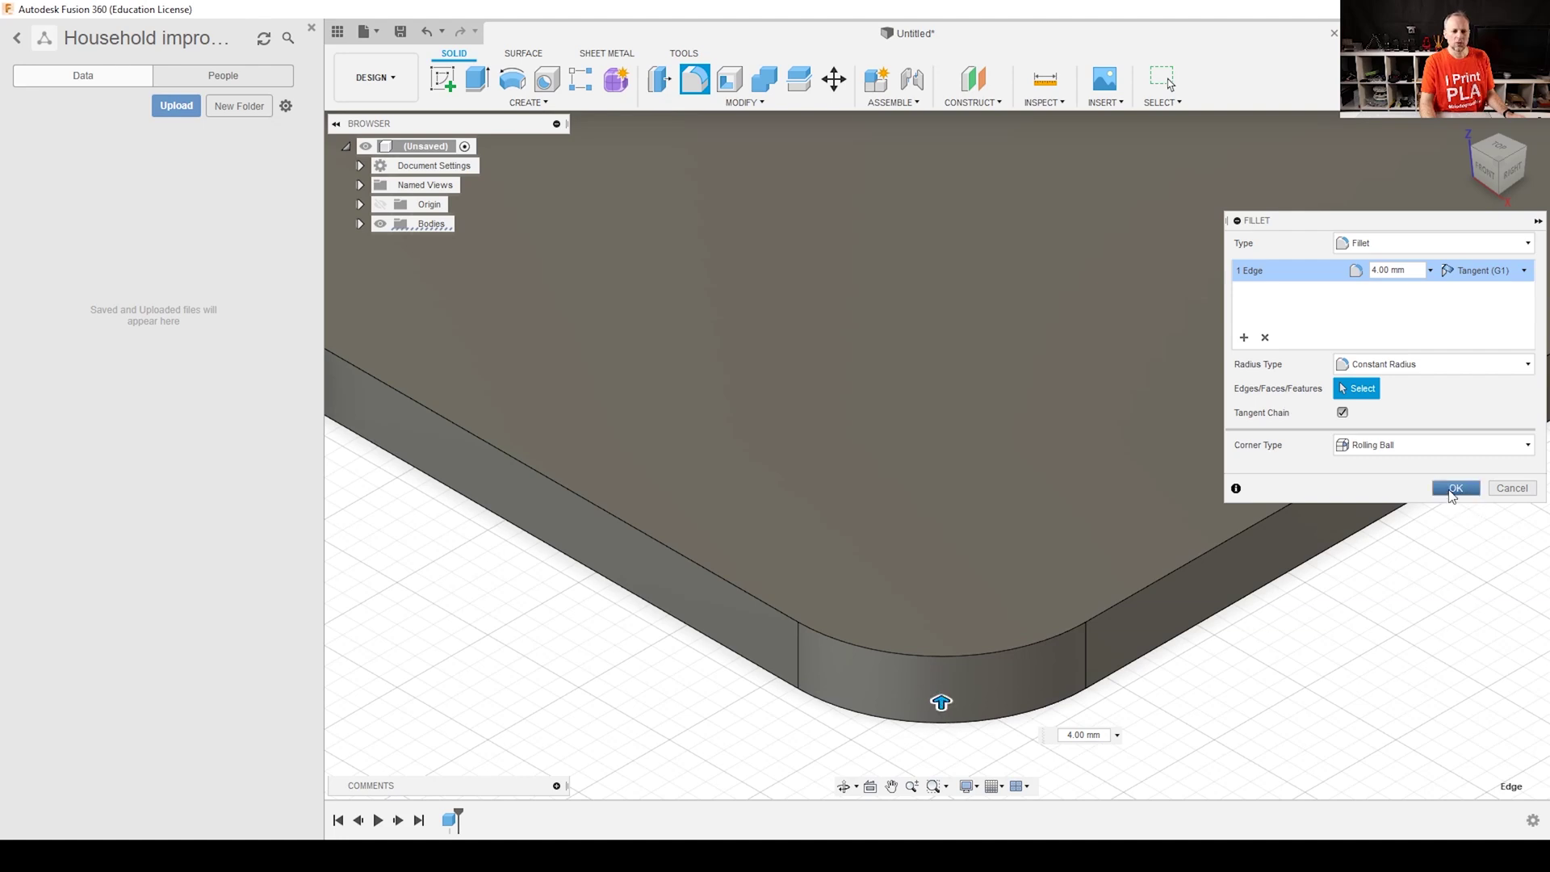
pyautogui.click(1458, 489)
# Apply the same 4 mm fillet to the second corner edge.
pyautogui.scroll(-10, 901, 727)
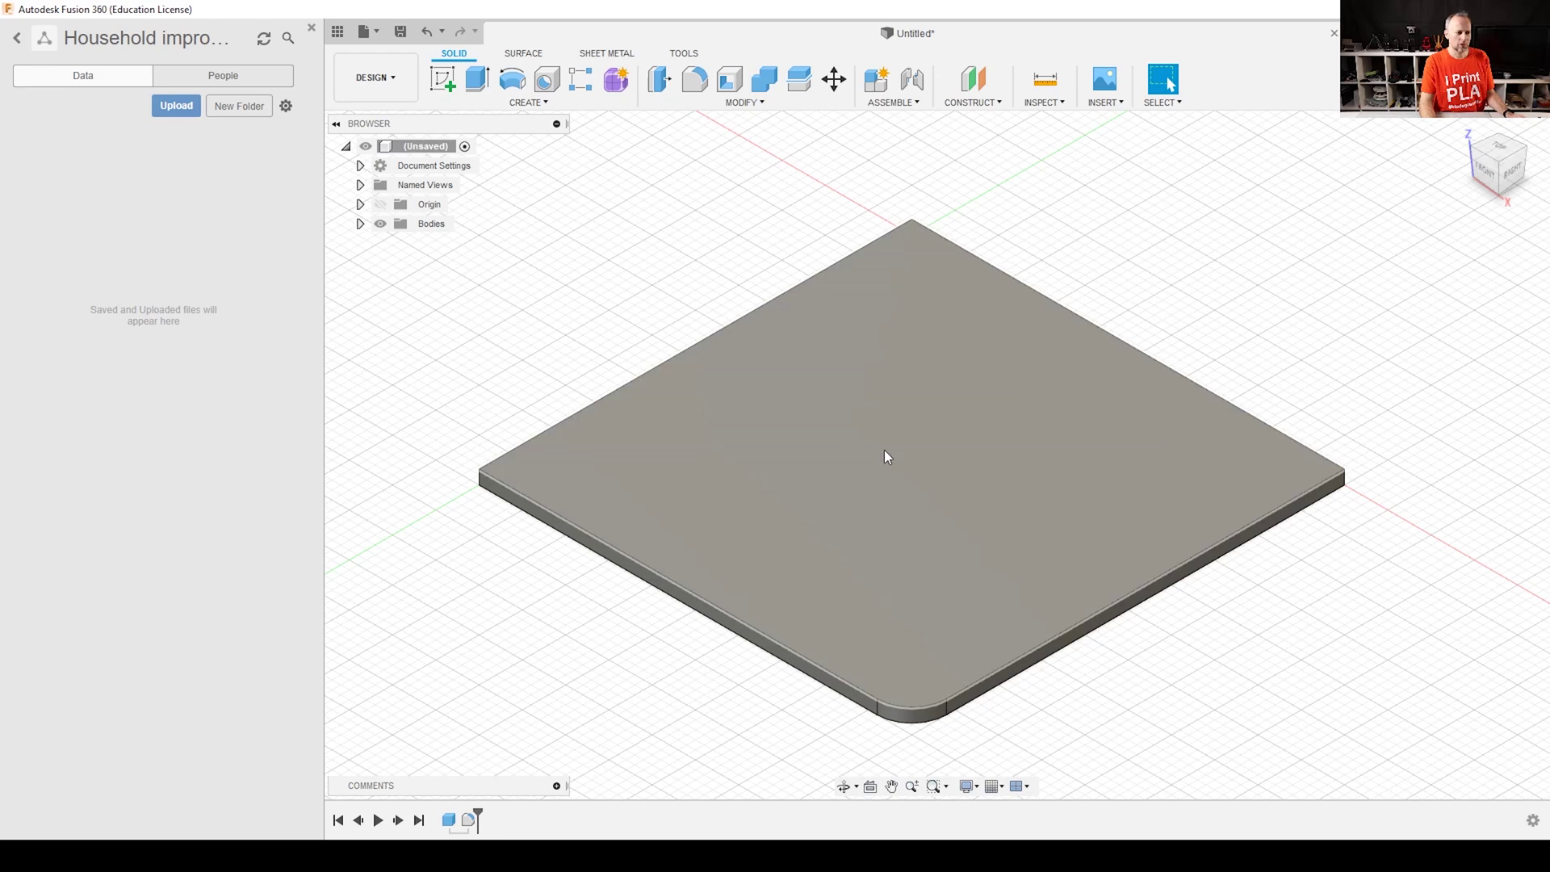
pyautogui.keyDown('shift'); pyautogui.moveTo(888, 453); pyautogui.dragTo(934, 447, button='middle'); pyautogui.keyUp('shift')
pyautogui.scroll(8, 942, 524)
pyautogui.press('f')
pyautogui.click(1070, 502)
pyautogui.click(1455, 487)
# Fillet the third and fourth vertical corner edges at 4 mm.
pyautogui.scroll(-8, 1404, 290)
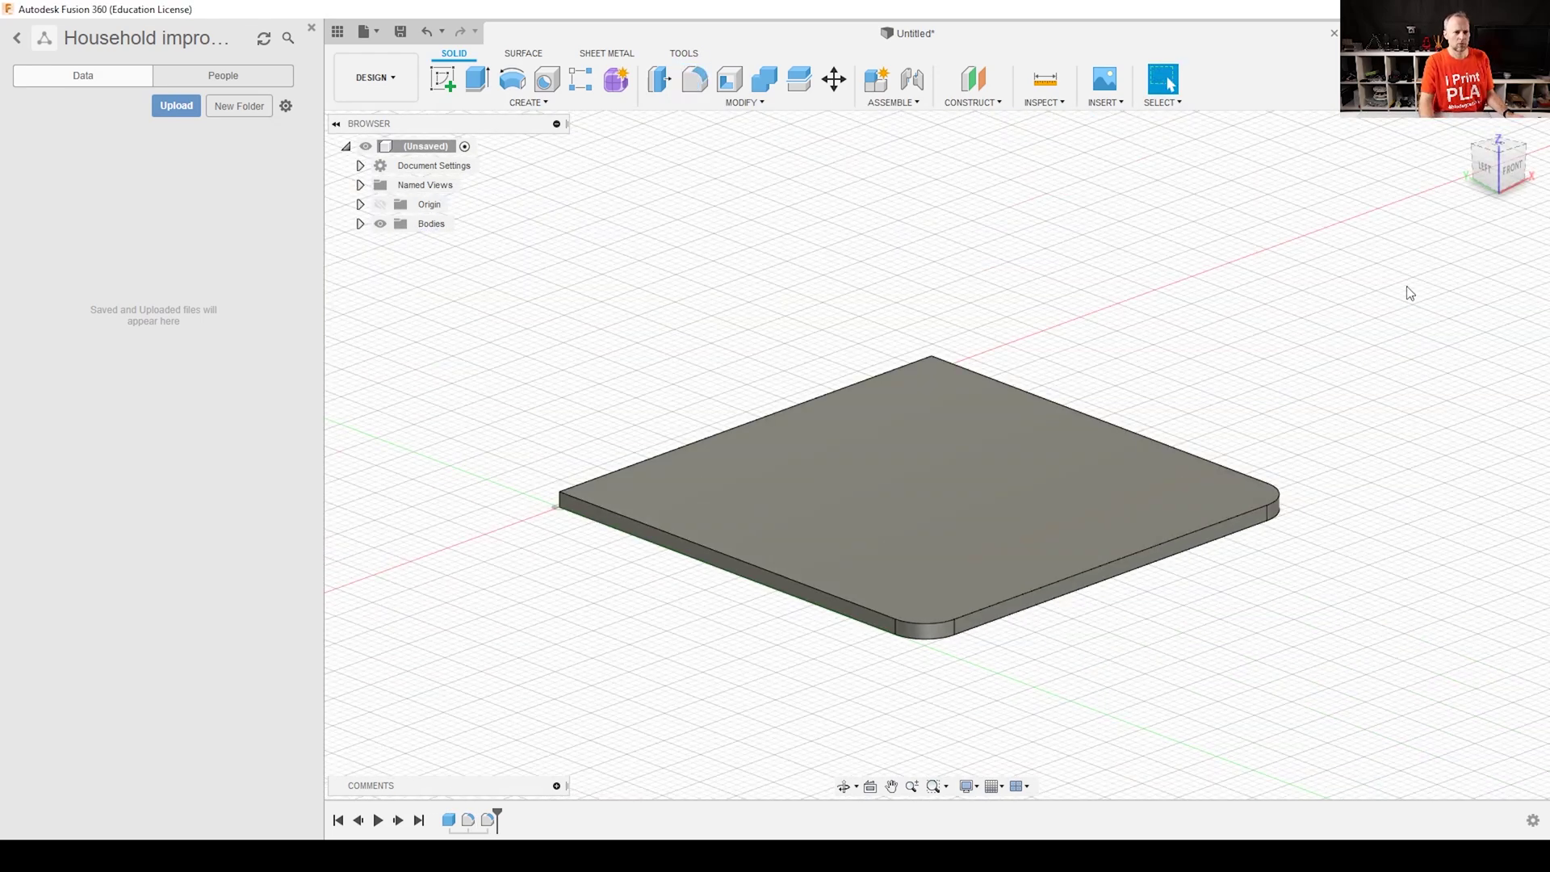
pyautogui.scroll(8, 958, 630)
pyautogui.press('f')
pyautogui.click(945, 571)
pyautogui.click(1455, 488)
pyautogui.click(1462, 125)
pyautogui.scroll(8, 961, 403)
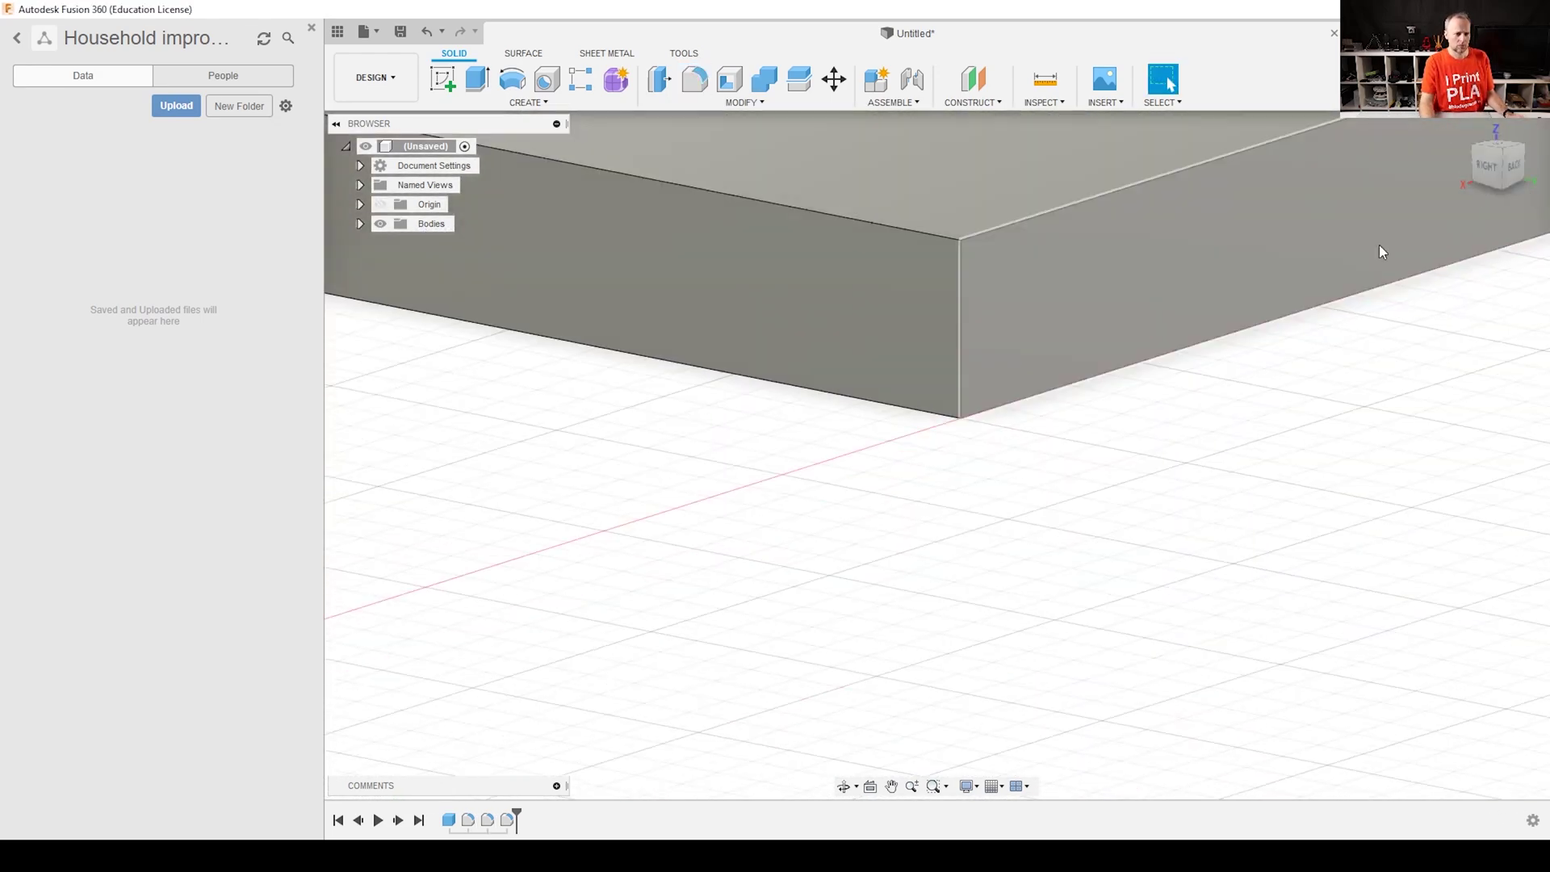
pyautogui.press('f')
pyautogui.click(962, 371)
pyautogui.click(1456, 488)
pyautogui.scroll(-8, 1005, 468)
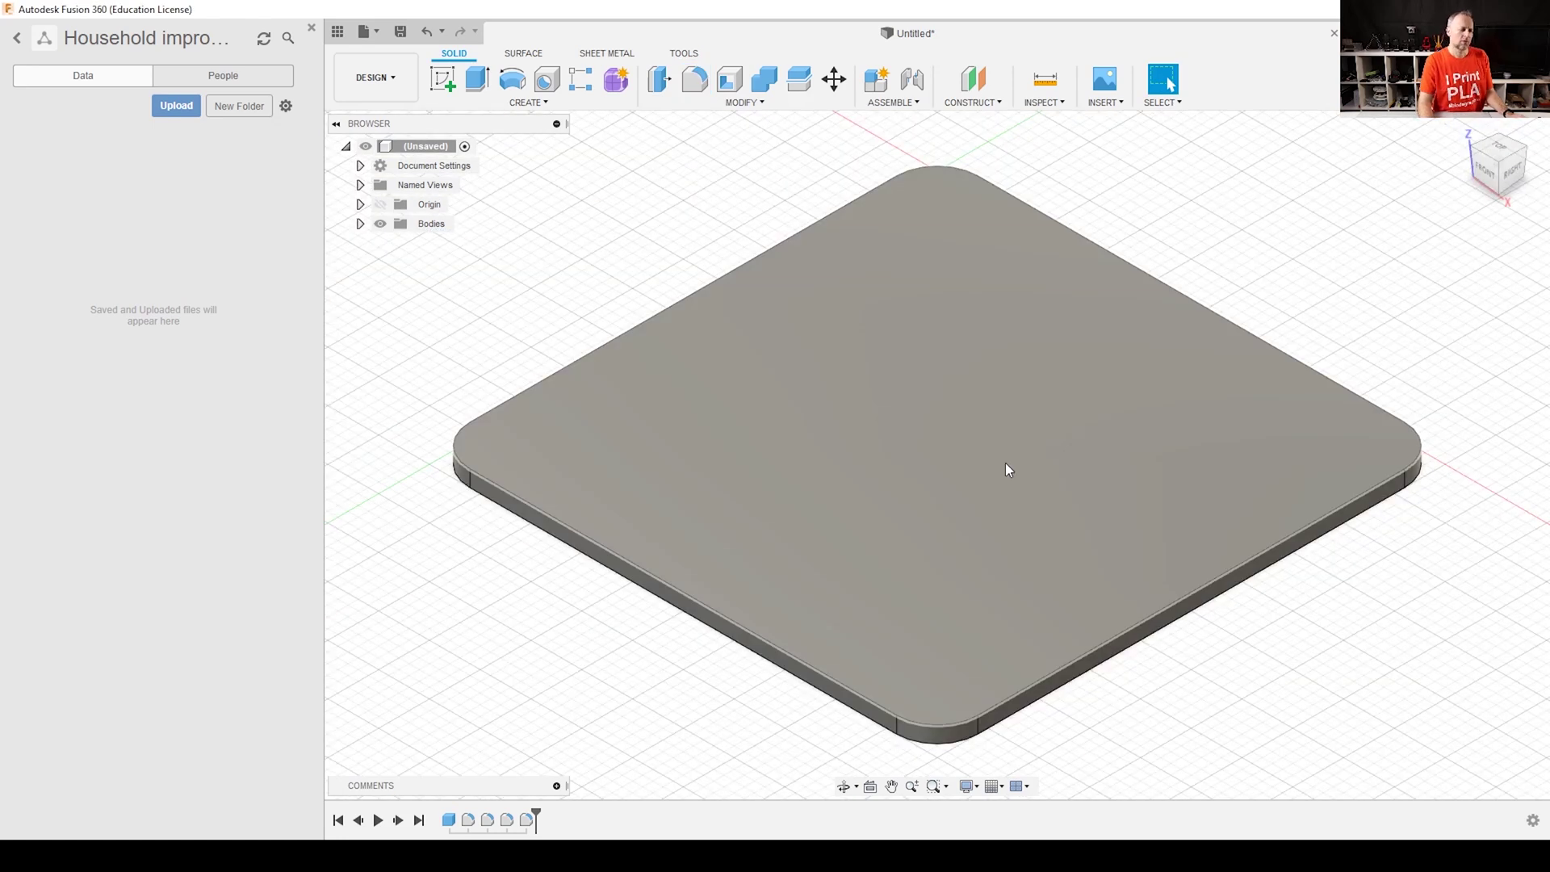
# Start a cylinder centred on the plate's top face with a 28.5 mm diameter.
pyautogui.click(1499, 147)
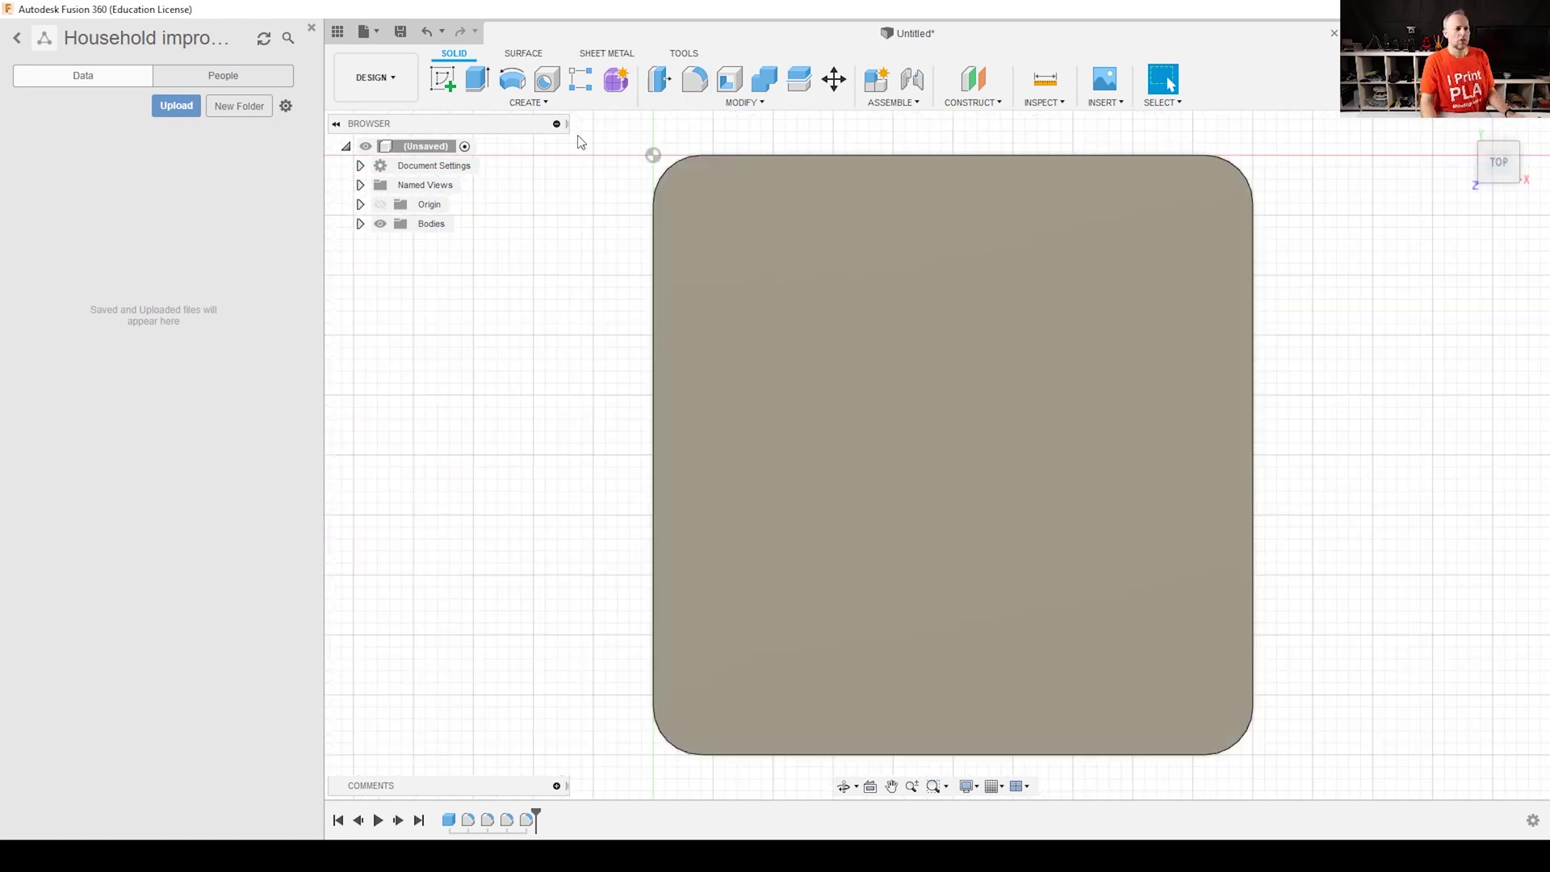
pyautogui.click(528, 102)
pyautogui.click(462, 375)
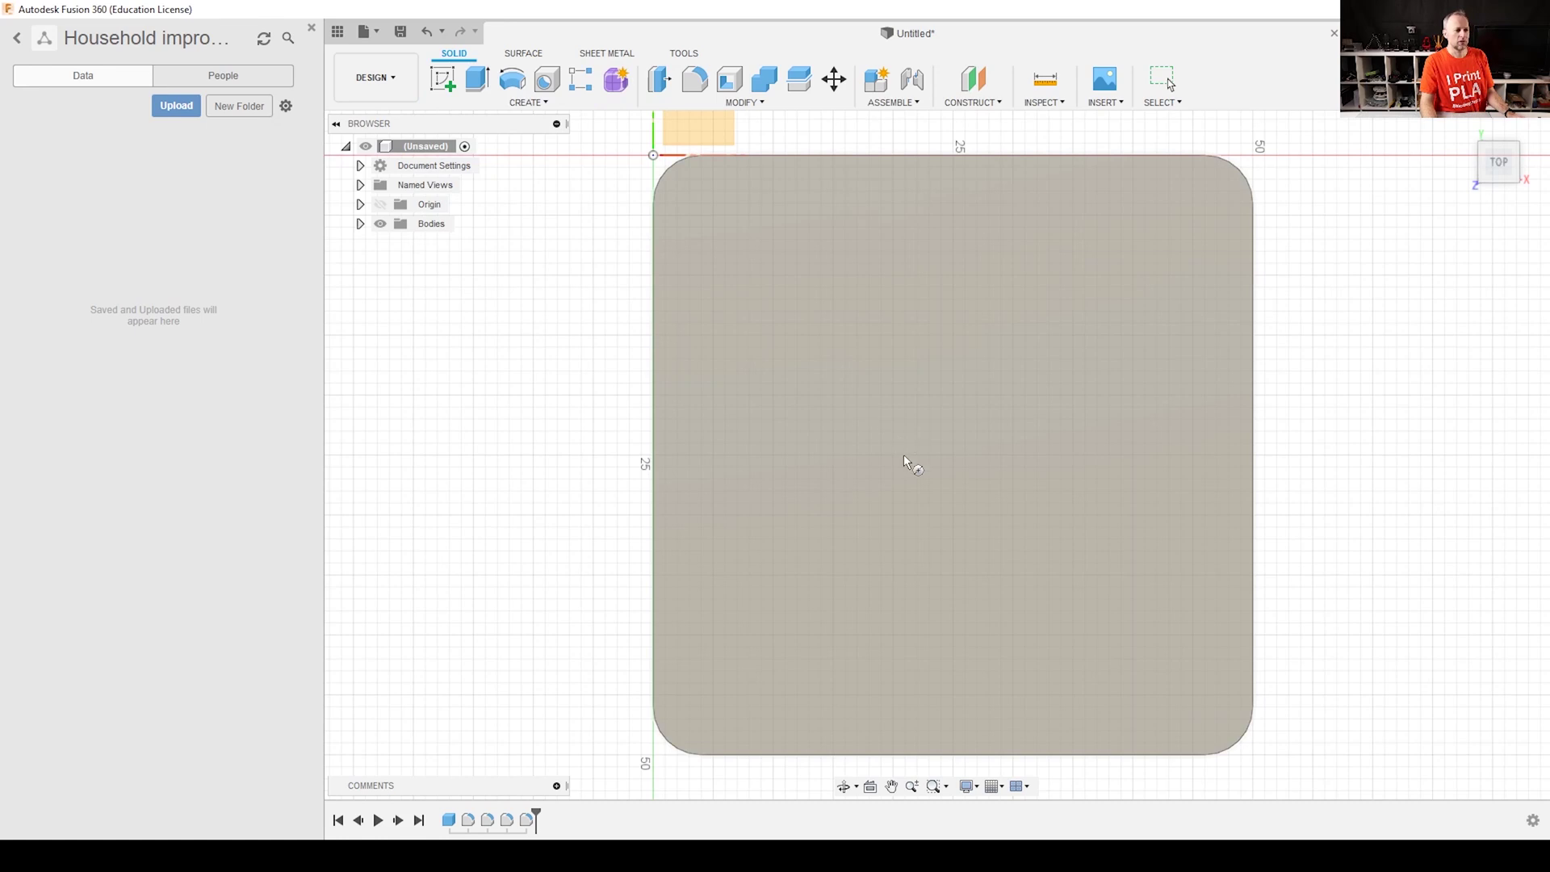
pyautogui.click(962, 481)
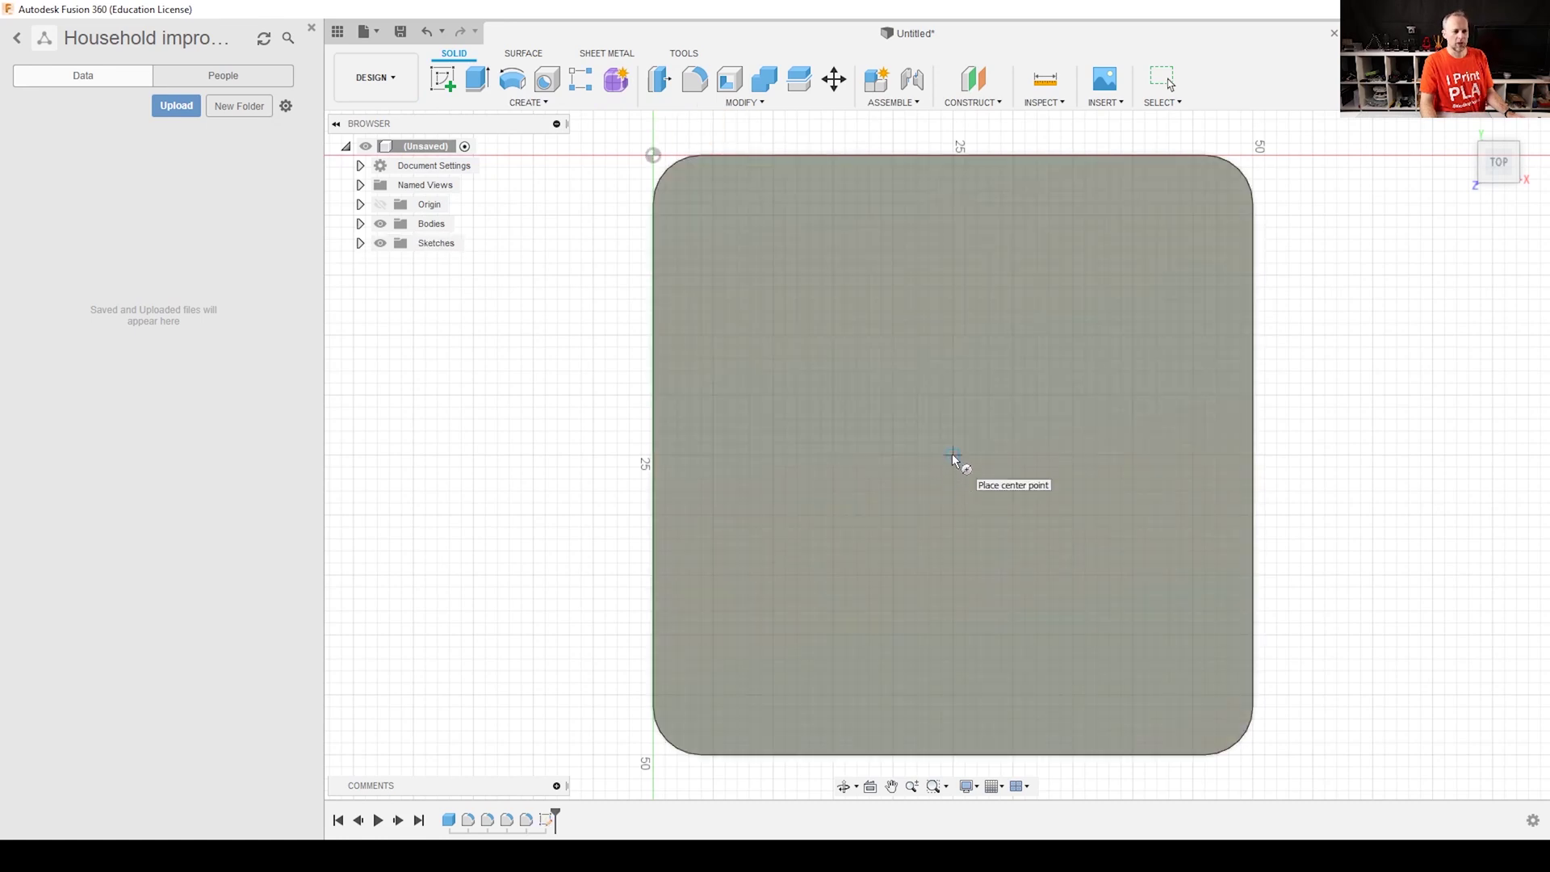
pyautogui.click(953, 456)
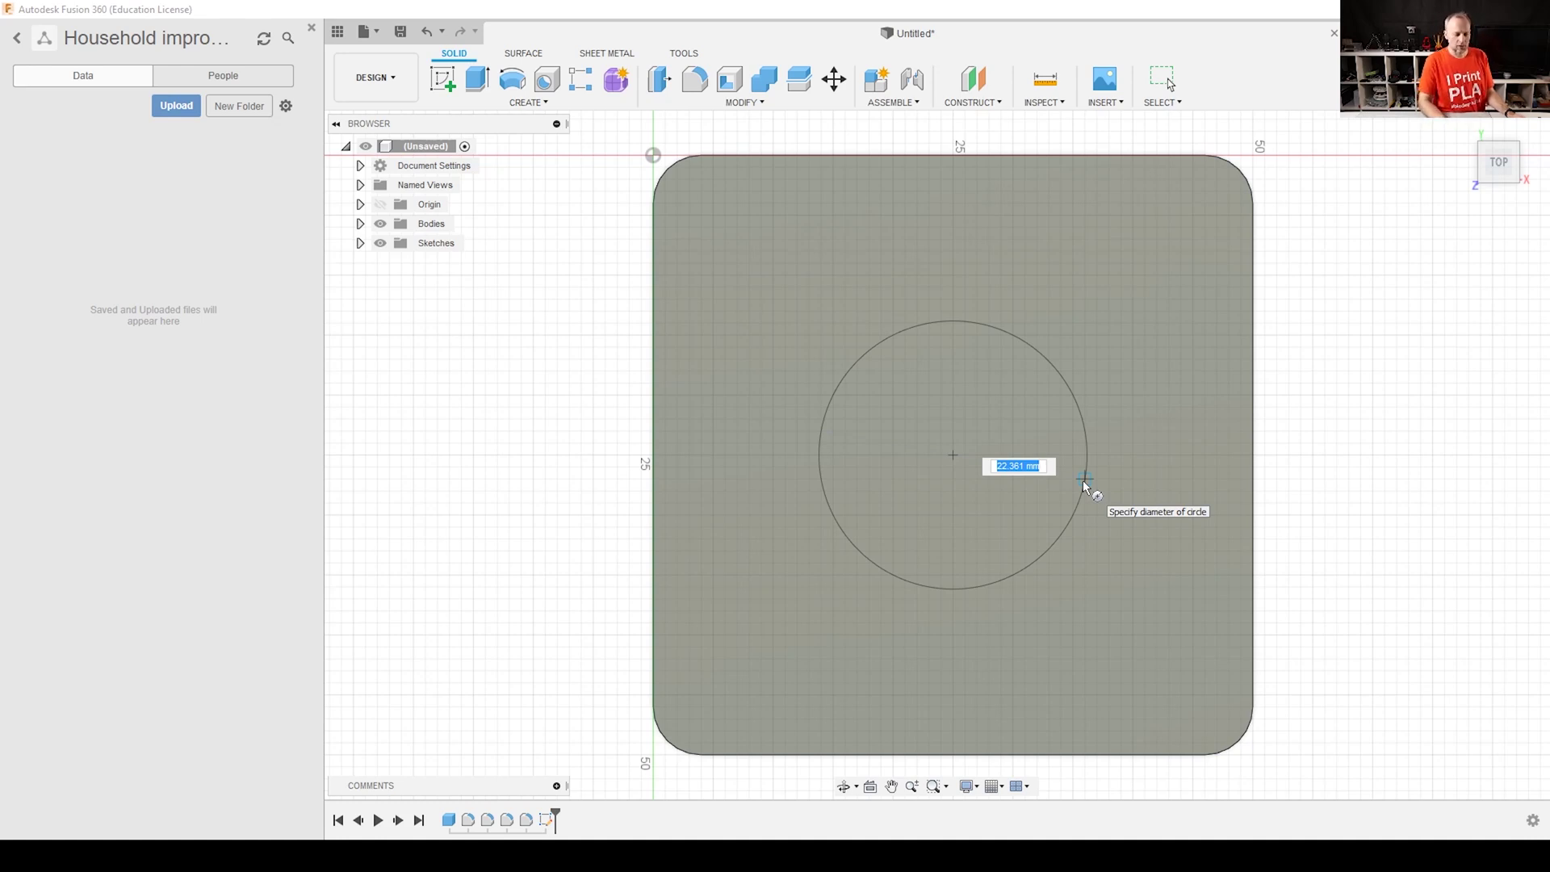
pyautogui.write('23.5')
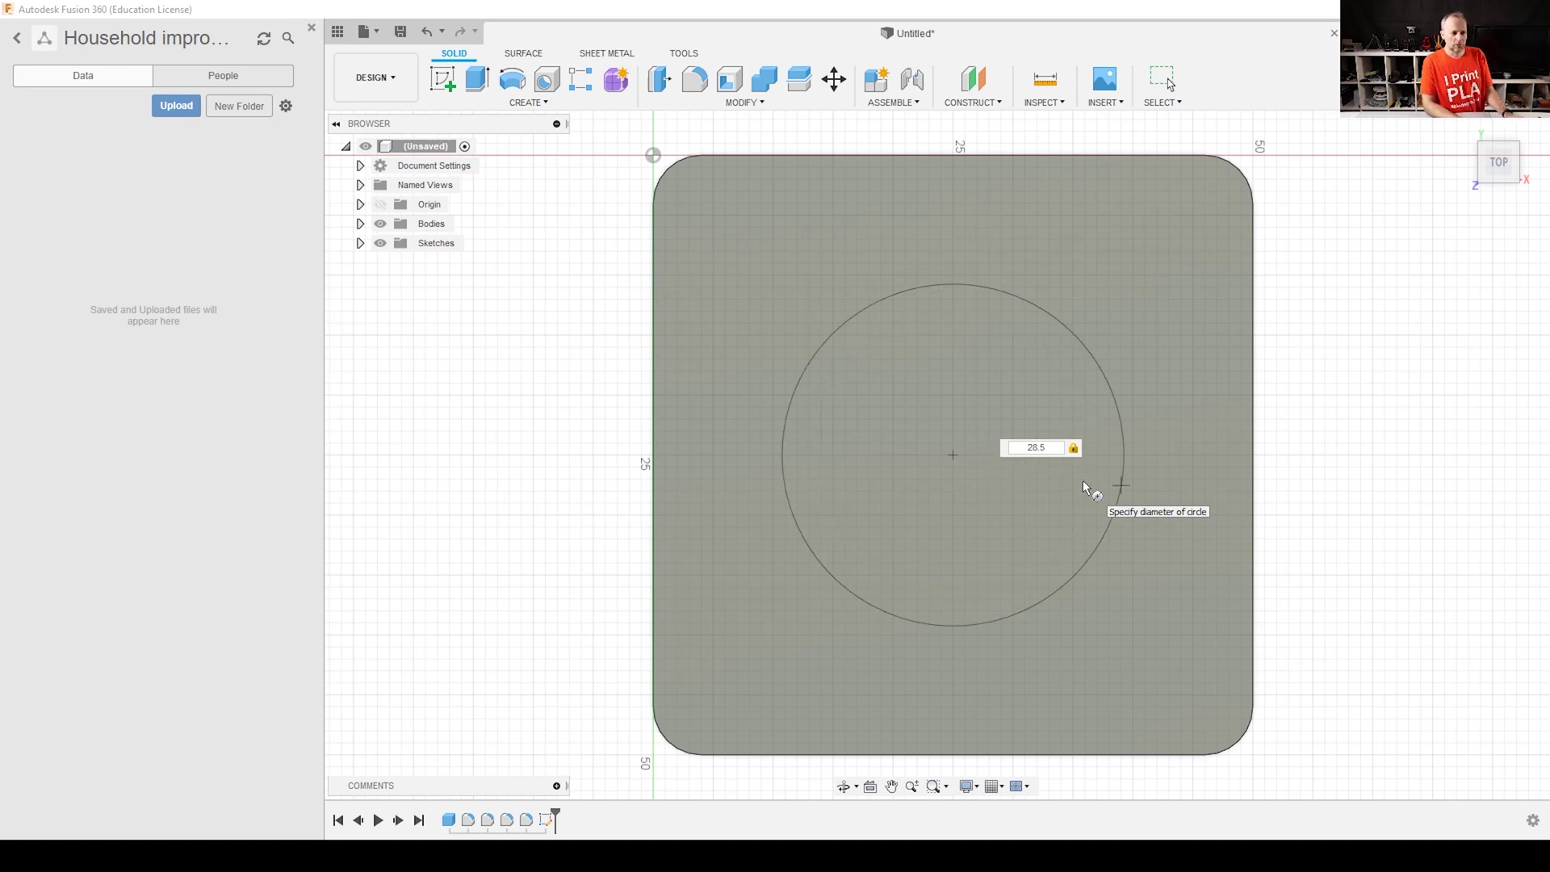
pyautogui.press('Return')
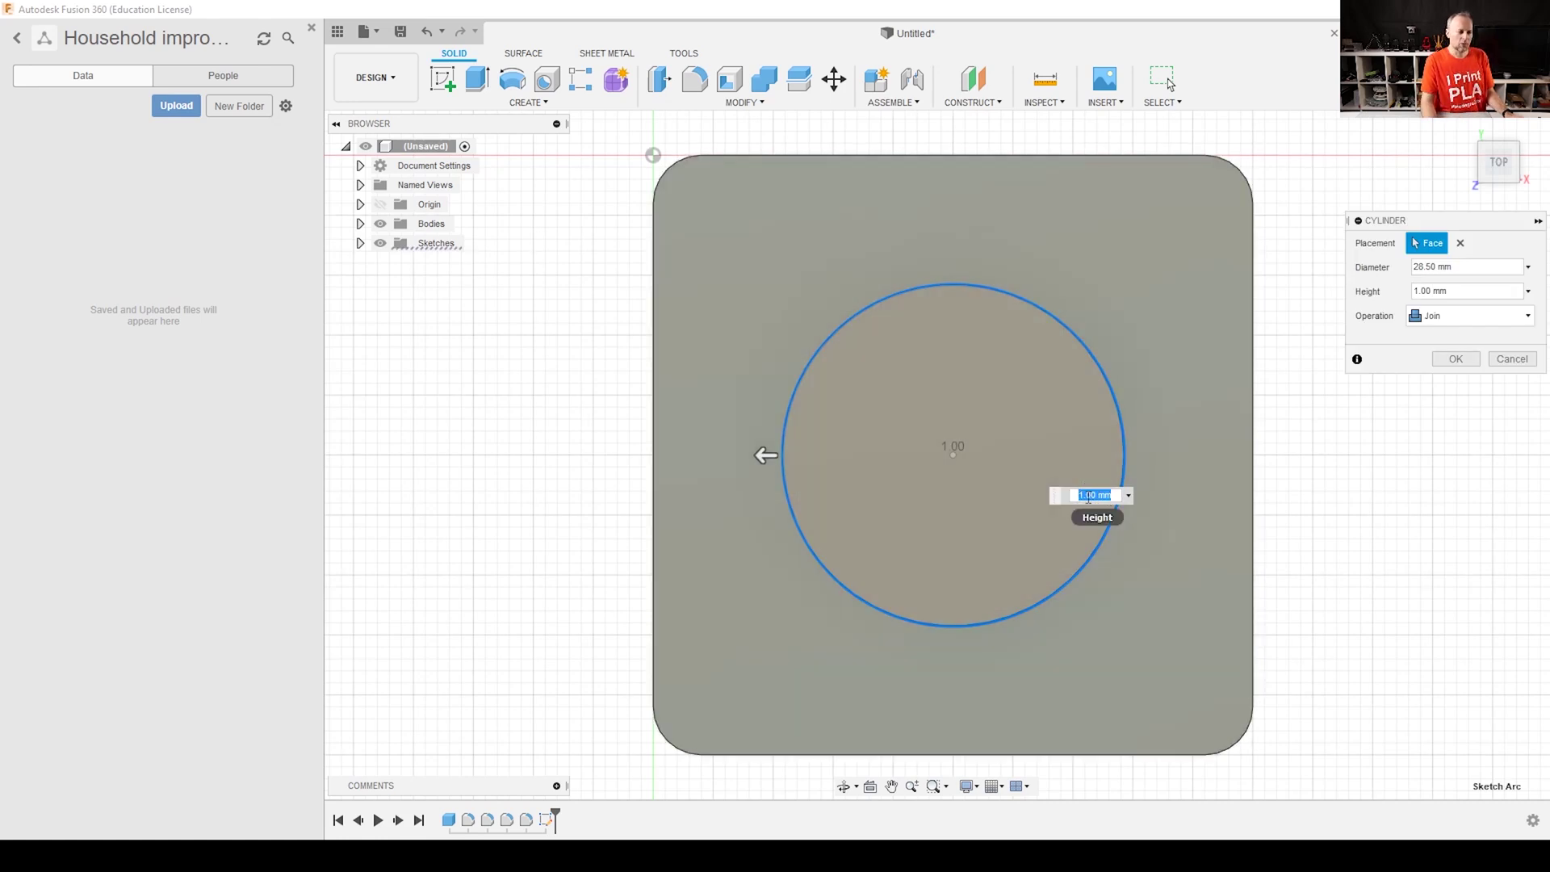
# Give the cylinder a 5 mm height joined to the plate, then return to the top view.
pyautogui.write('5')
pyautogui.press('Return')
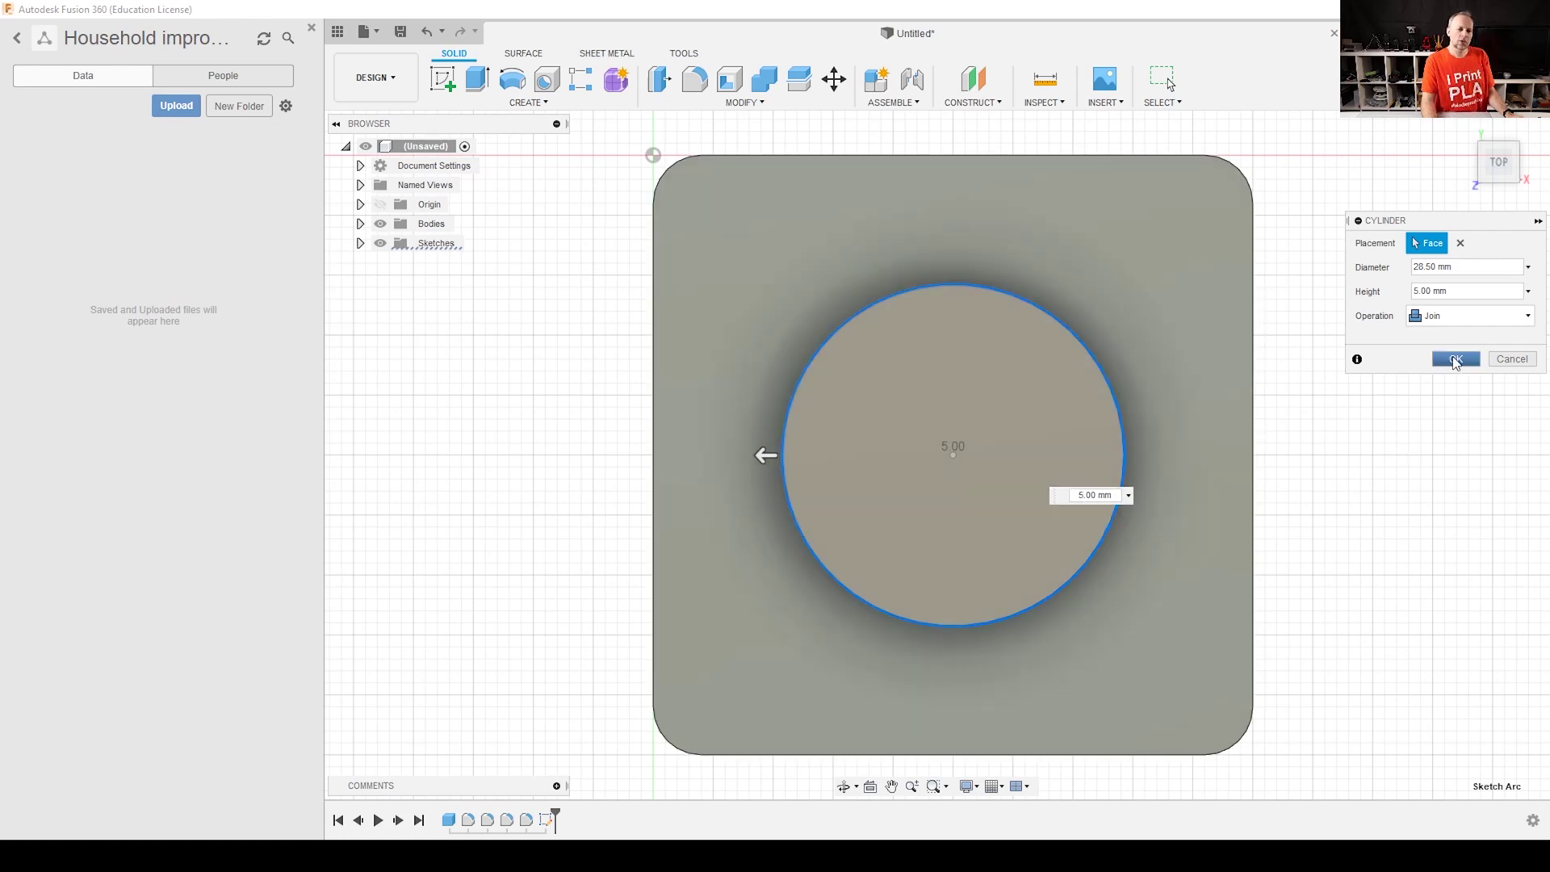
pyautogui.click(1455, 361)
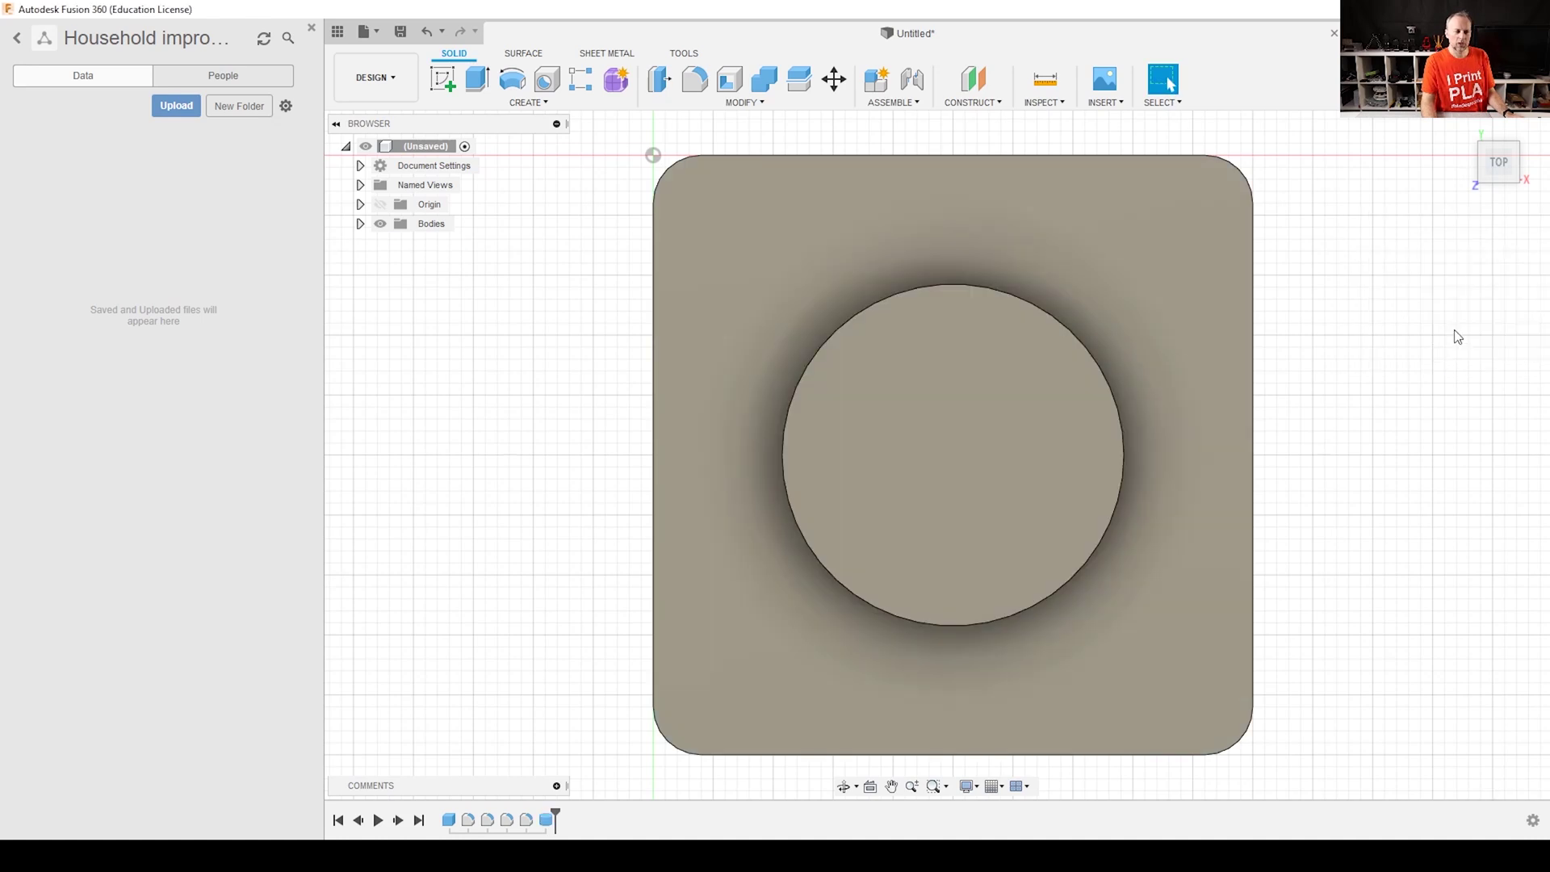
pyautogui.moveTo(1482, 178)
pyautogui.mouseDown()
pyautogui.moveTo(1491, 162)
pyautogui.moveTo(1494, 176)
pyautogui.mouseUp()
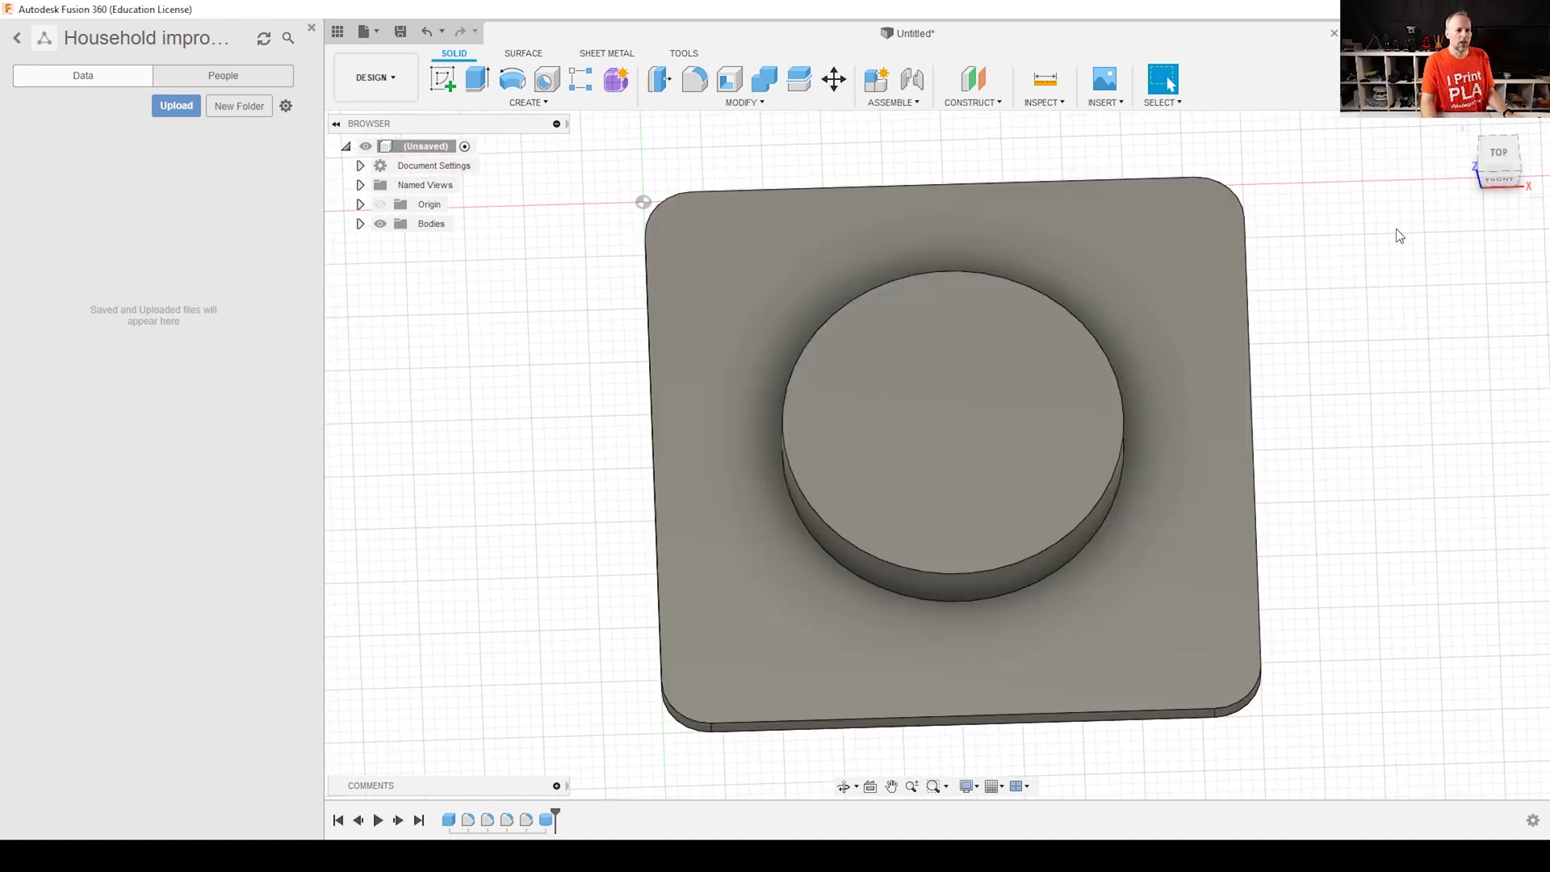
pyautogui.click(1495, 157)
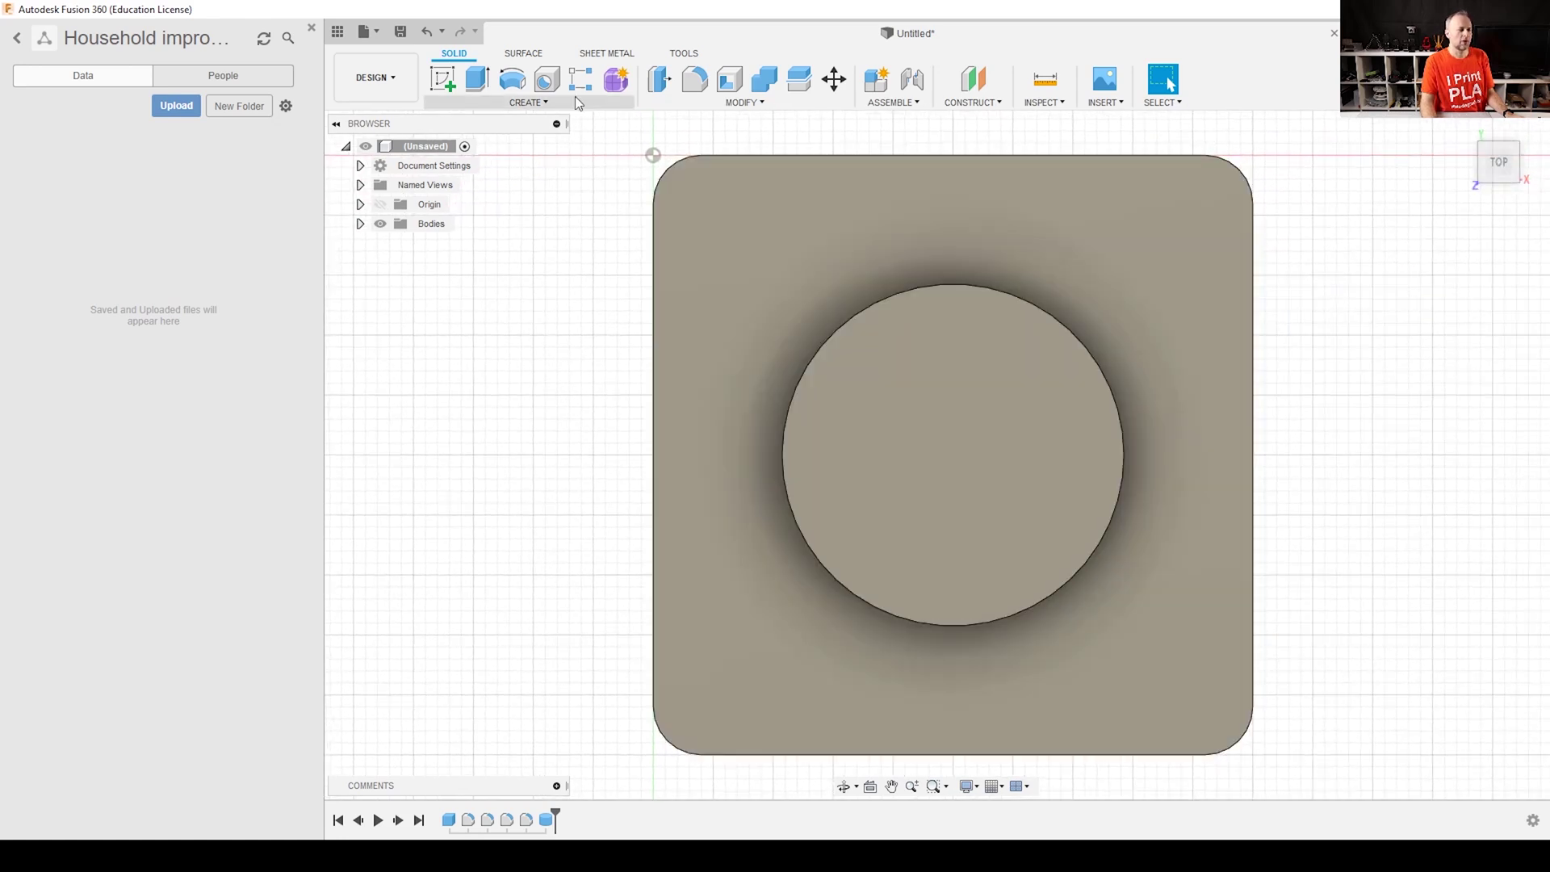
# Cut a flat-bottomed 23.5 mm diameter hole at the centre of the cylinder's top face.
pyautogui.click(547, 78)
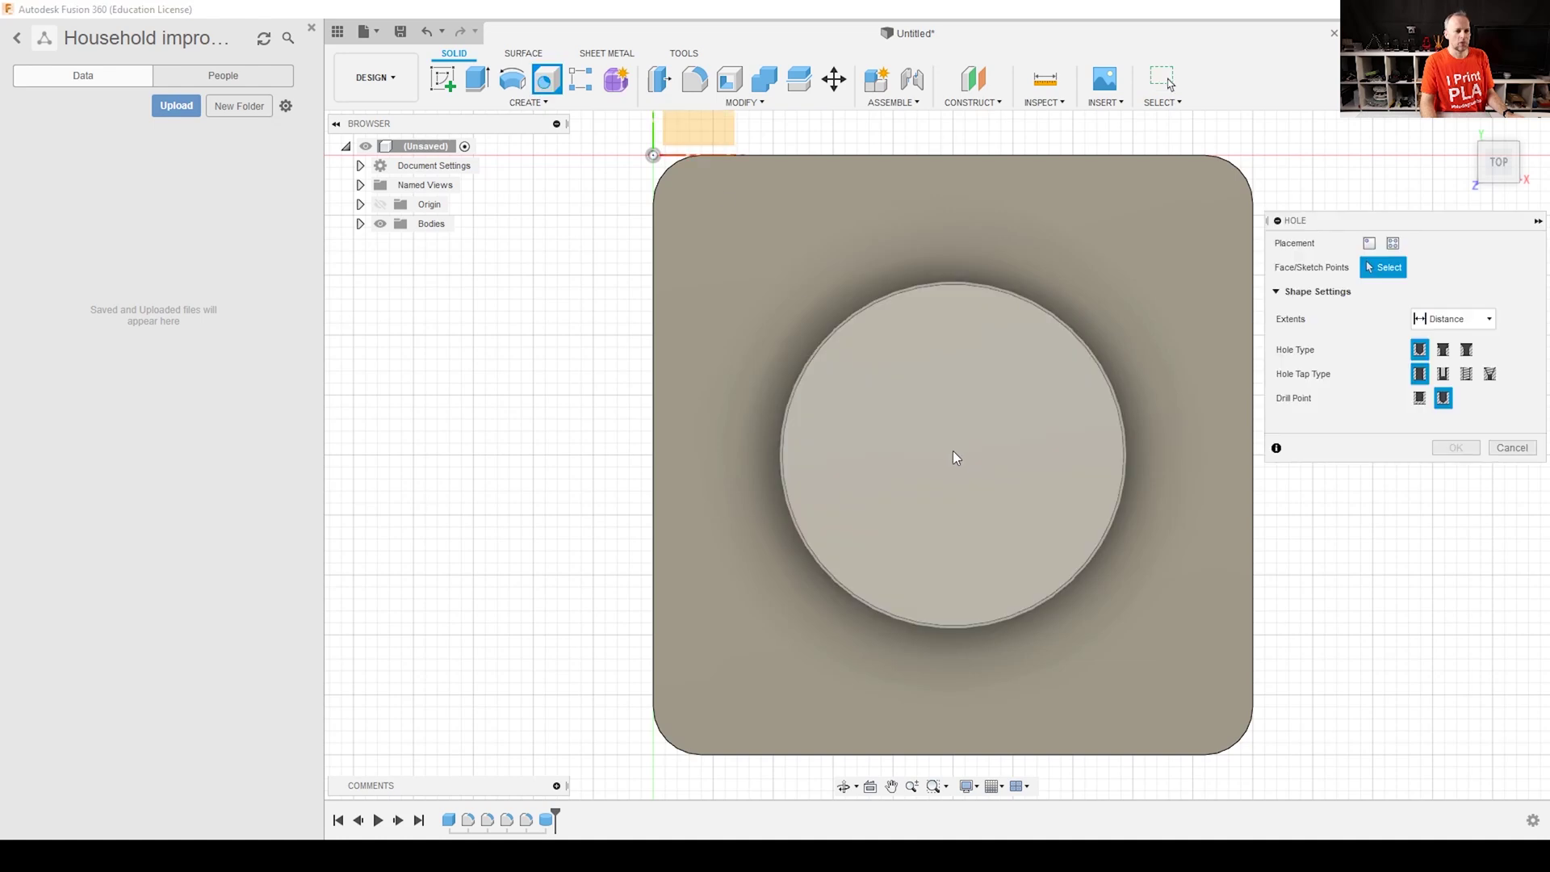
pyautogui.click(955, 450)
pyautogui.scroll(5, 902, 513)
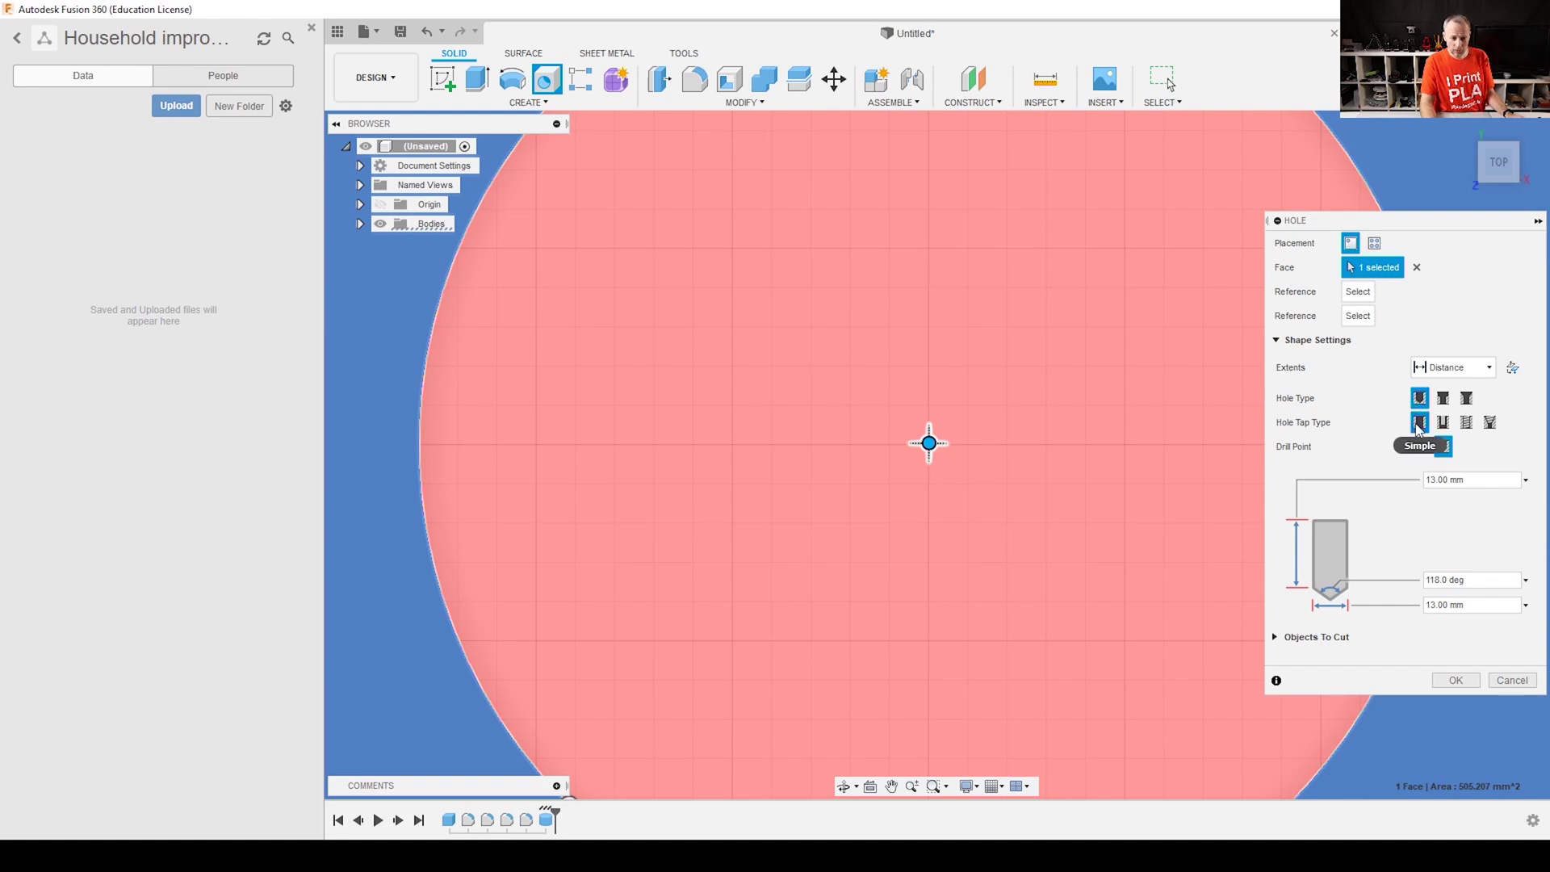
pyautogui.click(1419, 448)
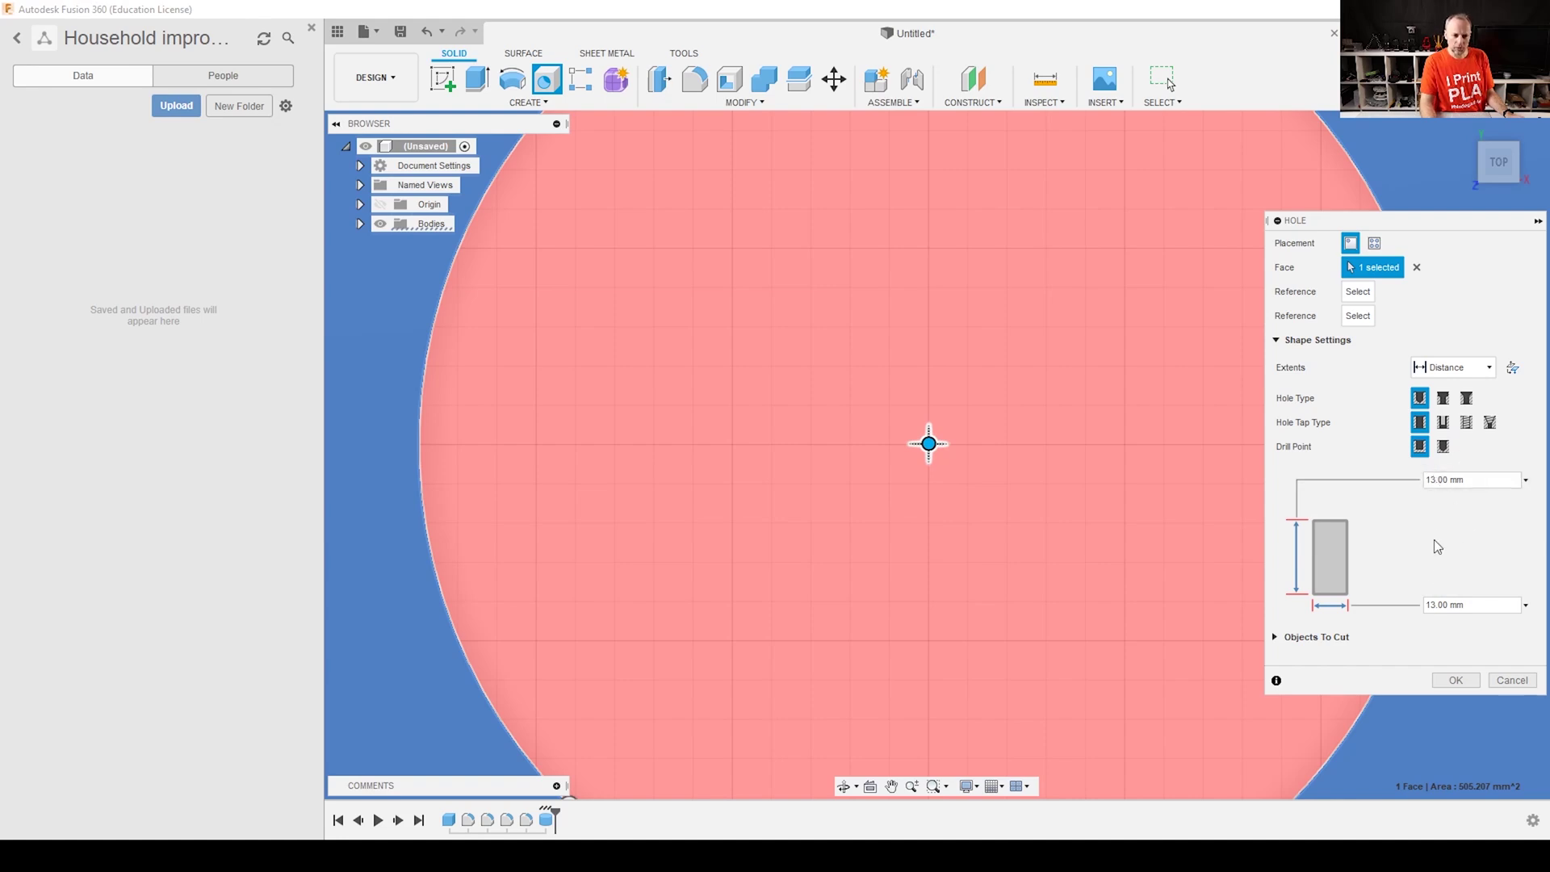
pyautogui.doubleClick(1436, 604)
pyautogui.write('23')
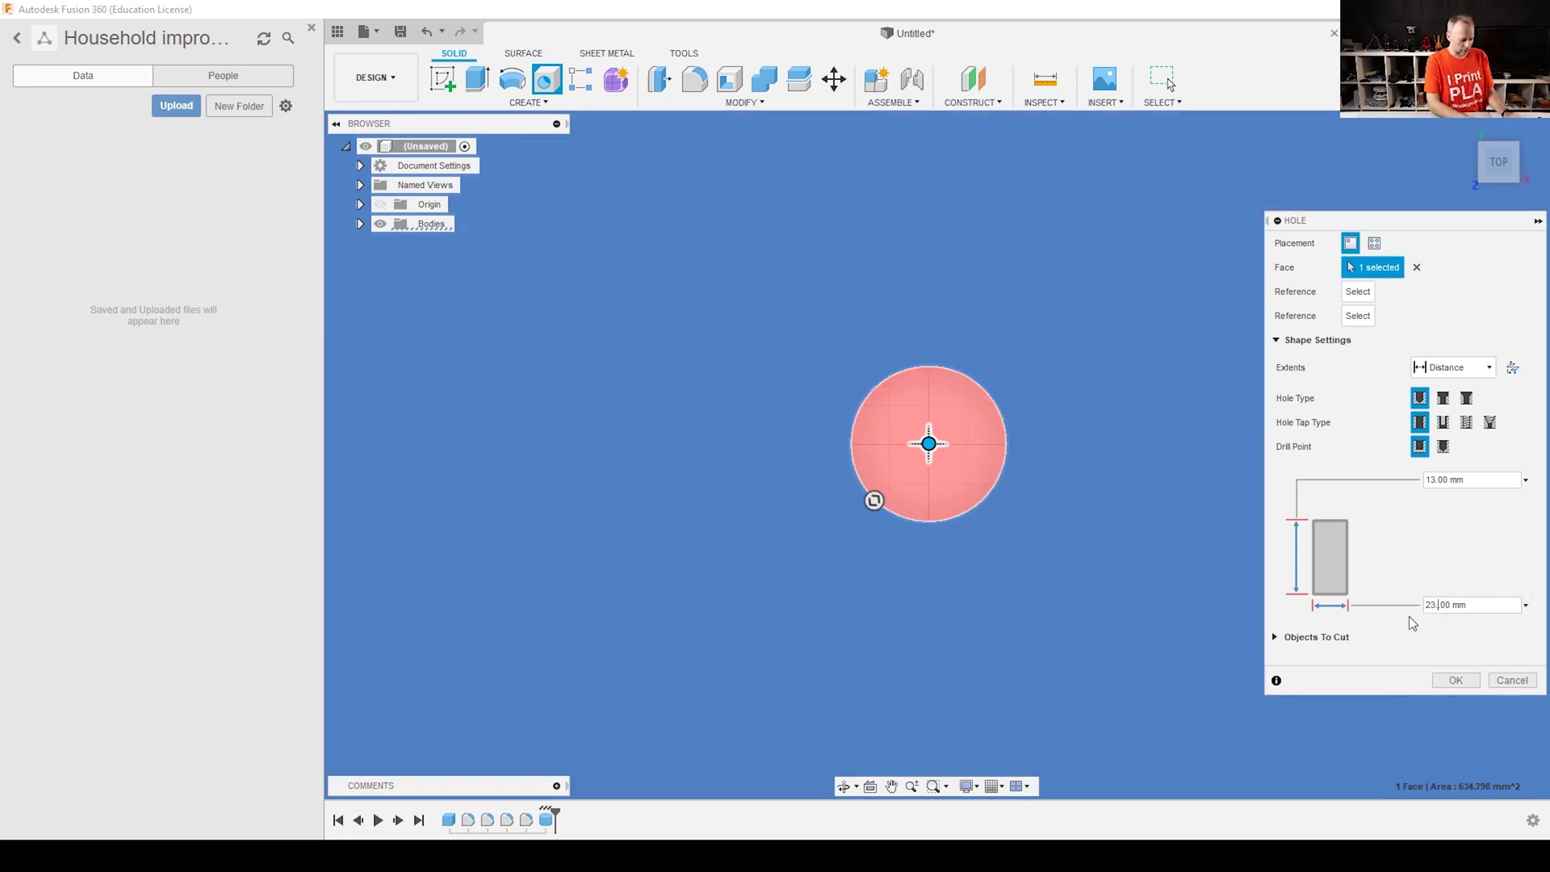
pyautogui.press('Delete')
pyautogui.press('Delete')
pyautogui.press('Delete')
pyautogui.write('.5')
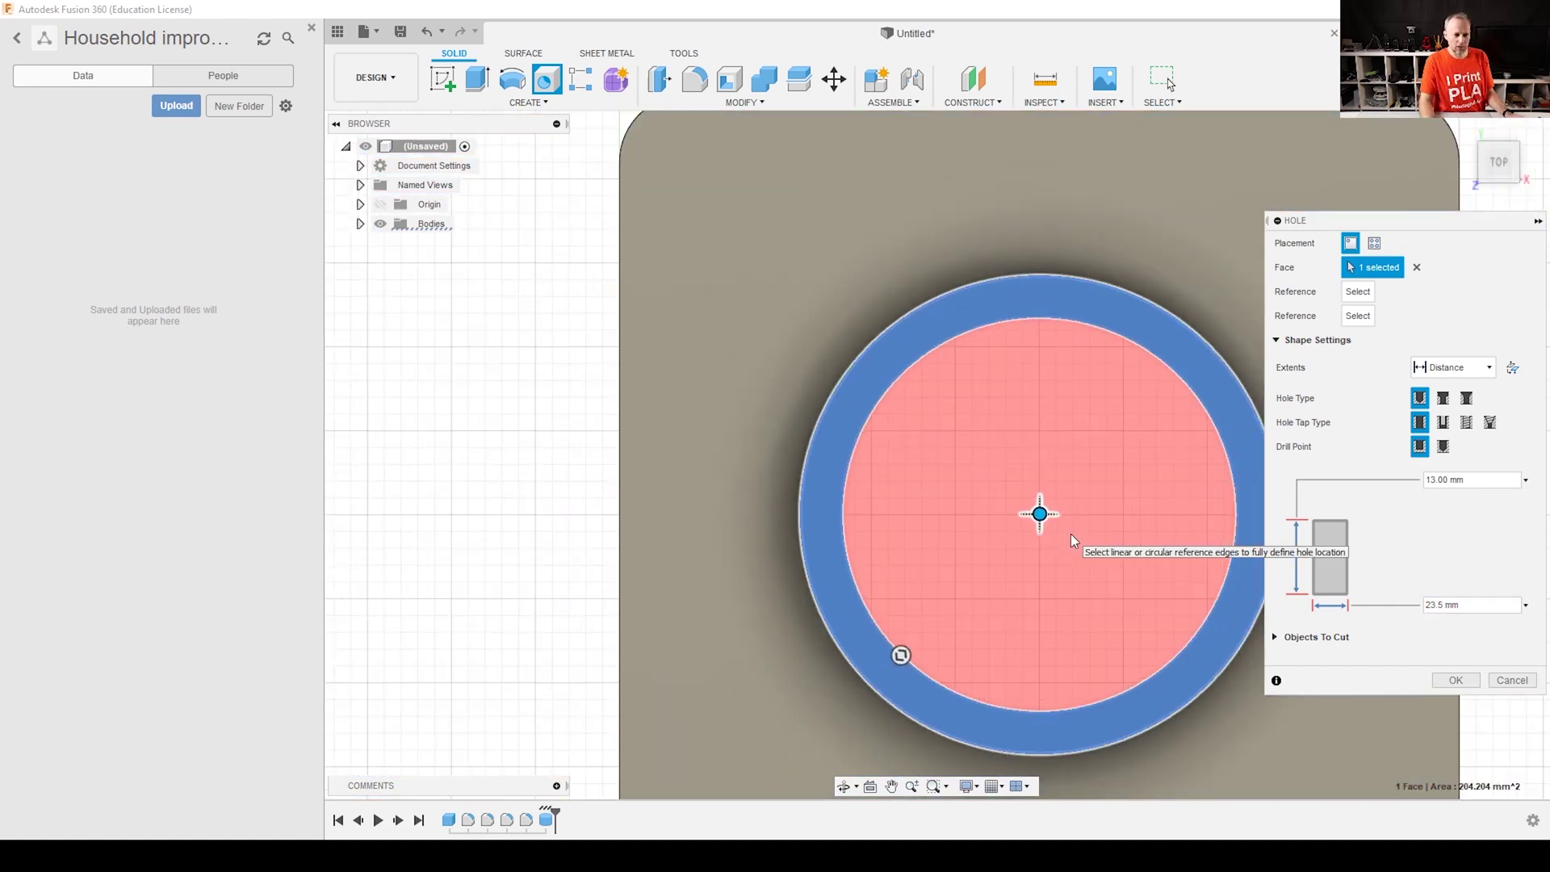
pyautogui.click(1453, 679)
pyautogui.press('F6')
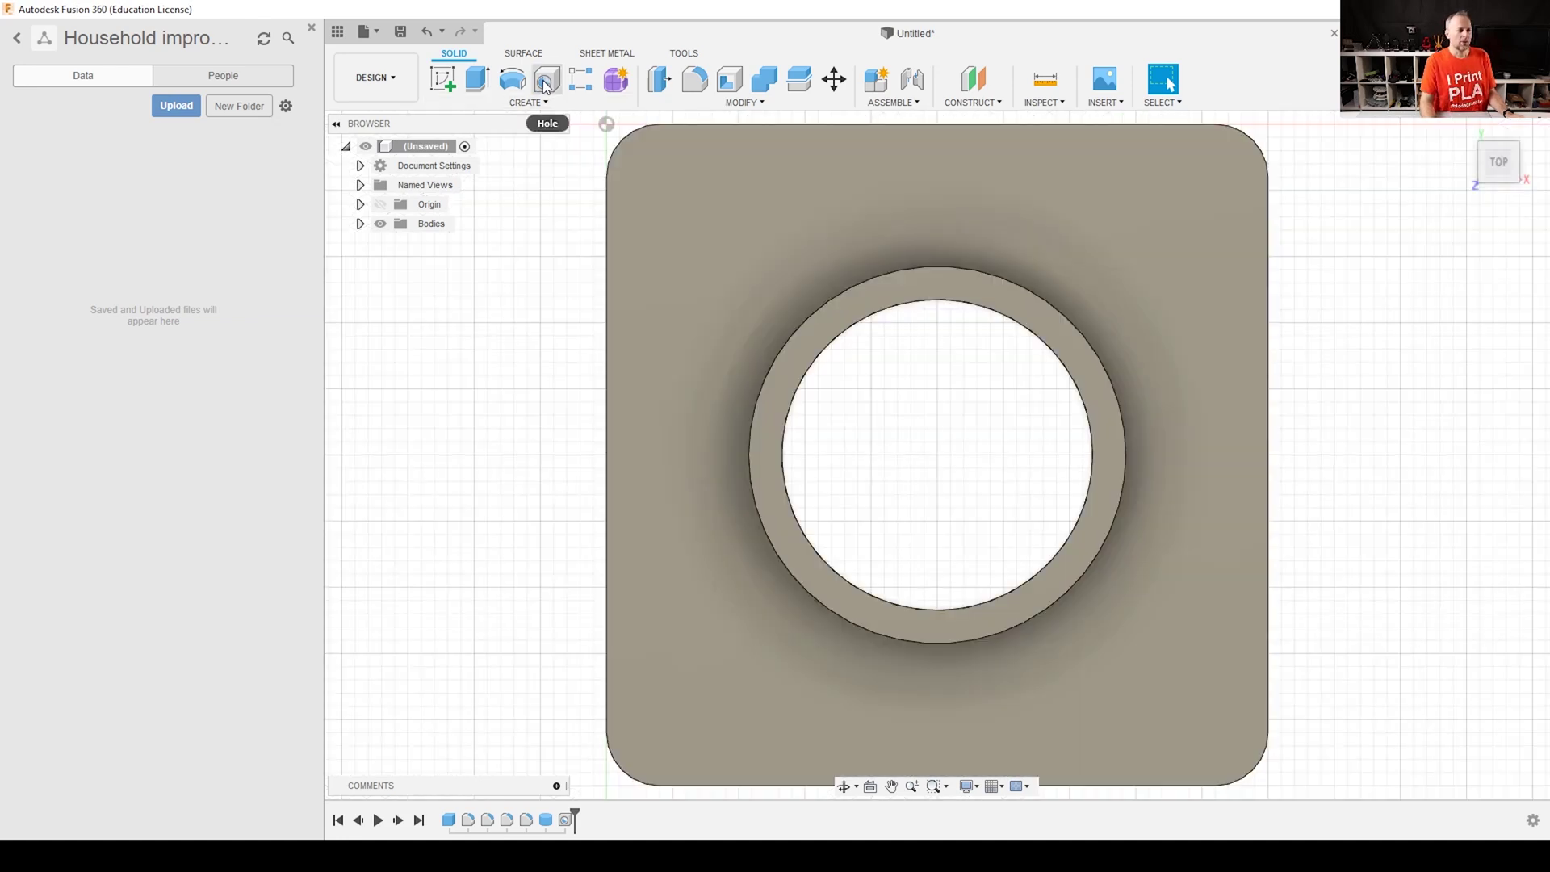
# Cut a 4 mm hole just inside the plate's top-left corner.
pyautogui.click(547, 81)
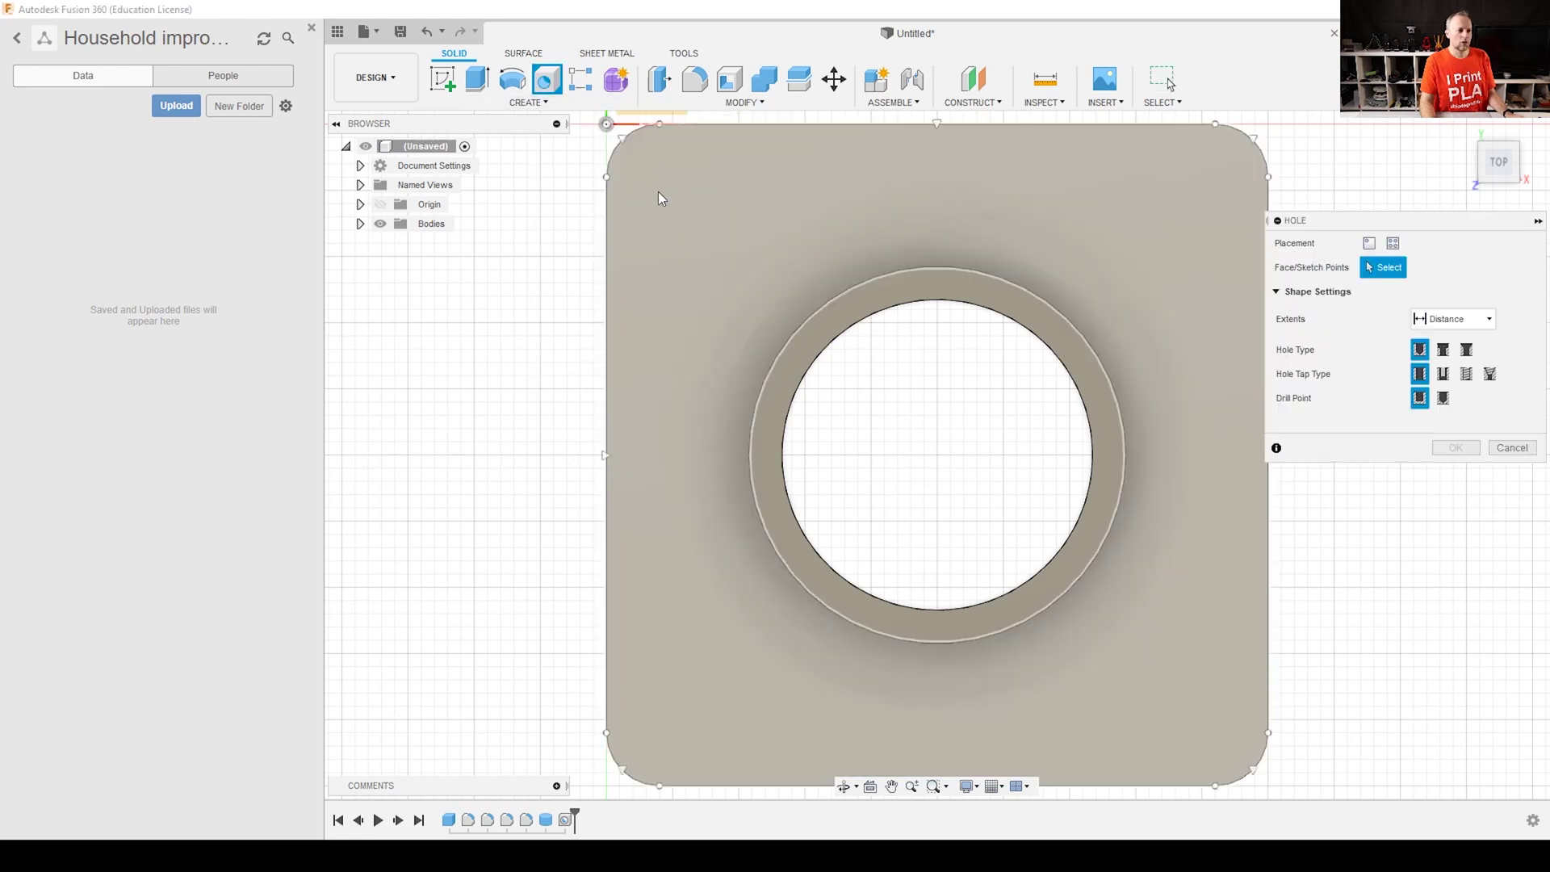
pyautogui.click(657, 171)
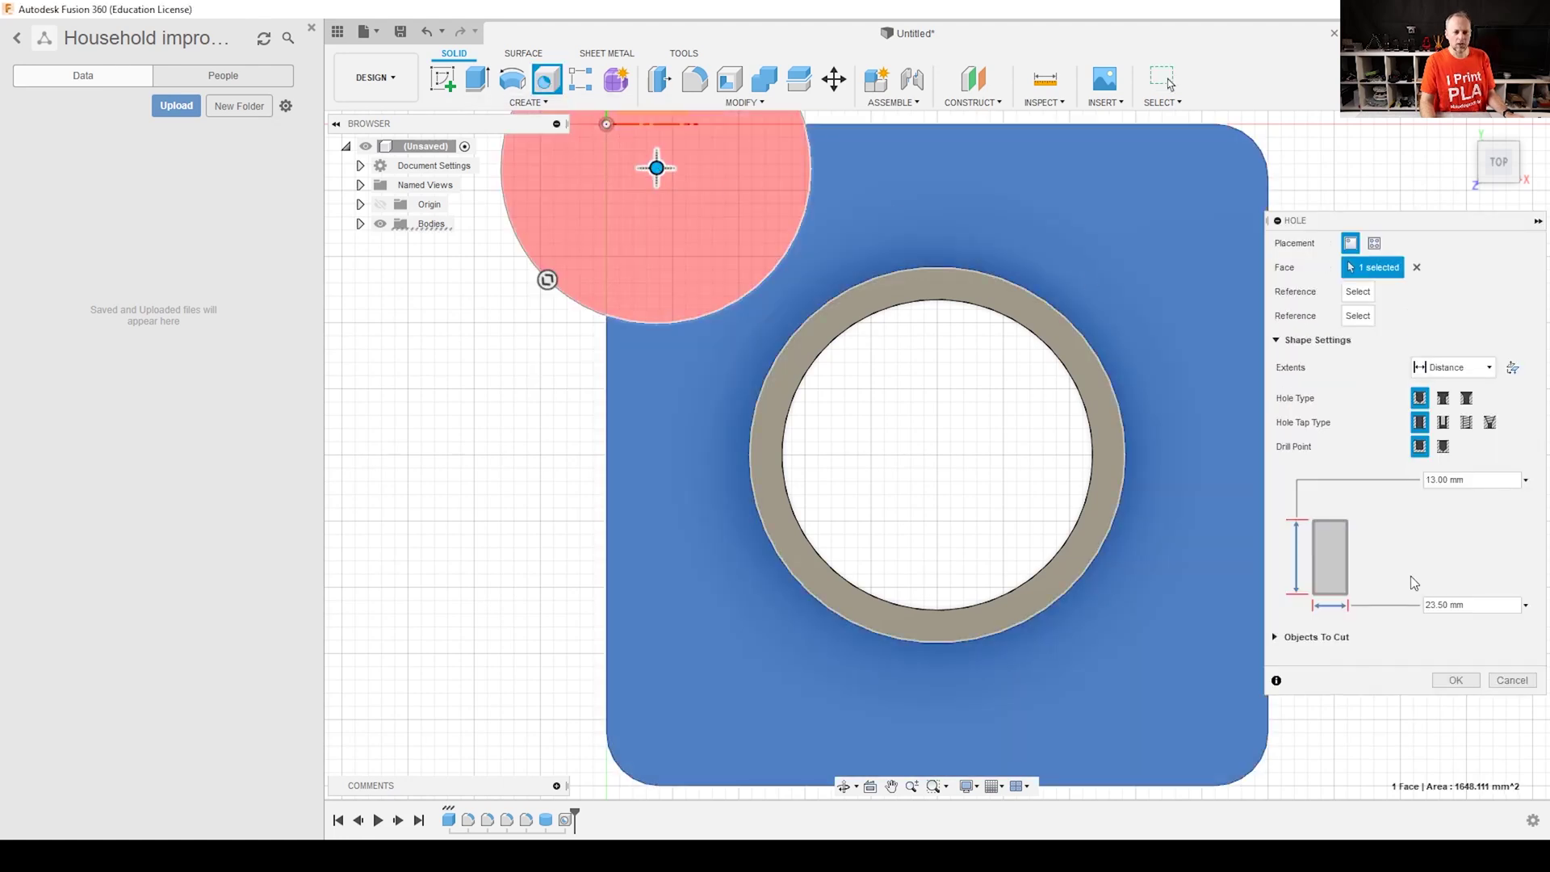
pyautogui.doubleClick(1449, 603)
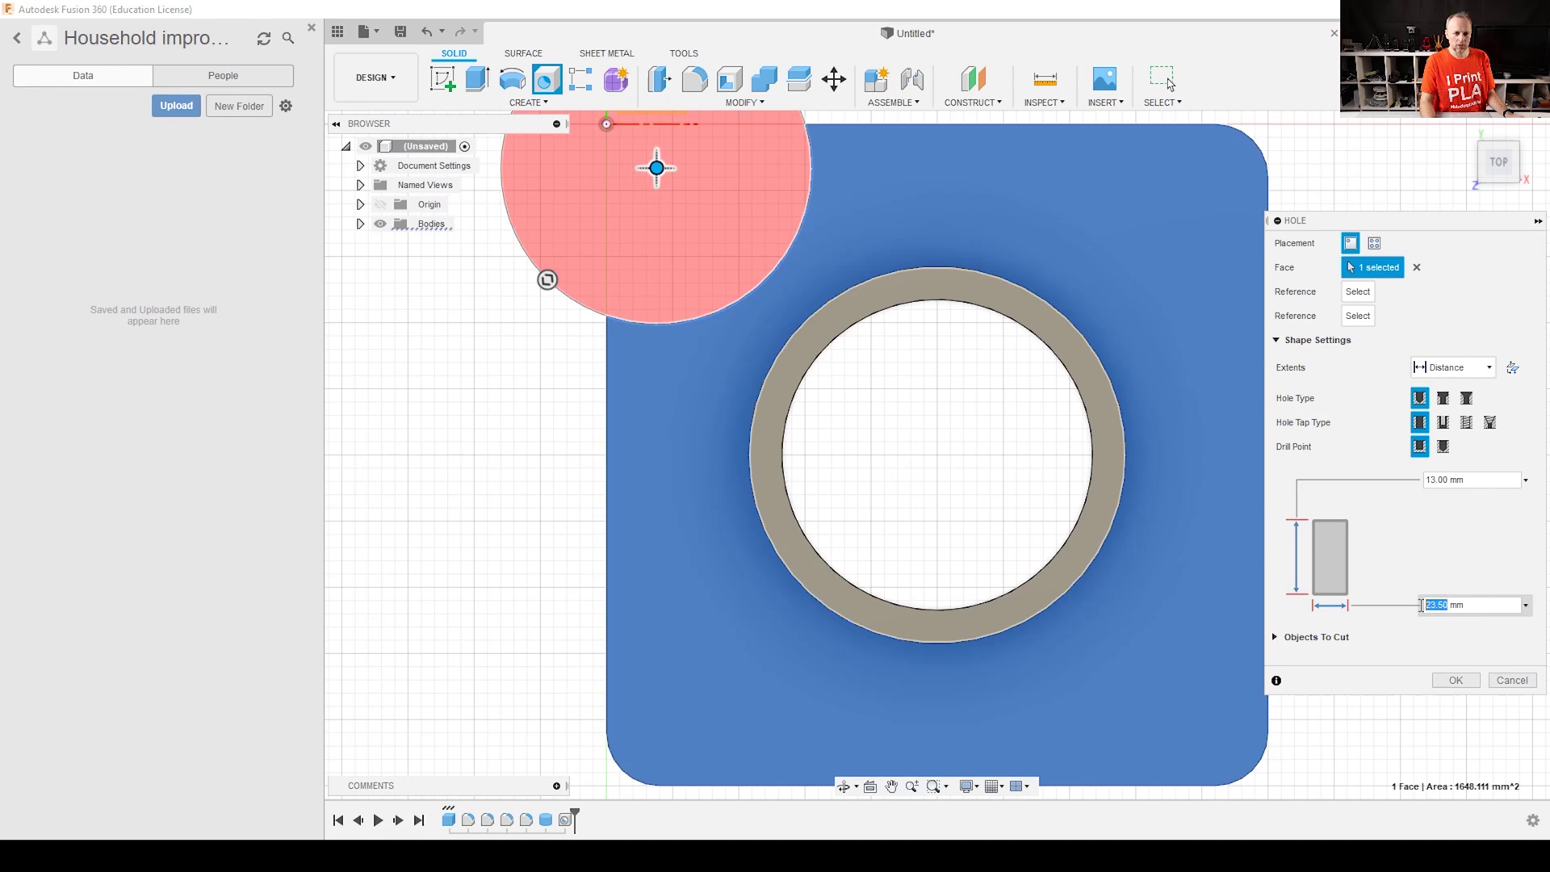
pyautogui.write('4')
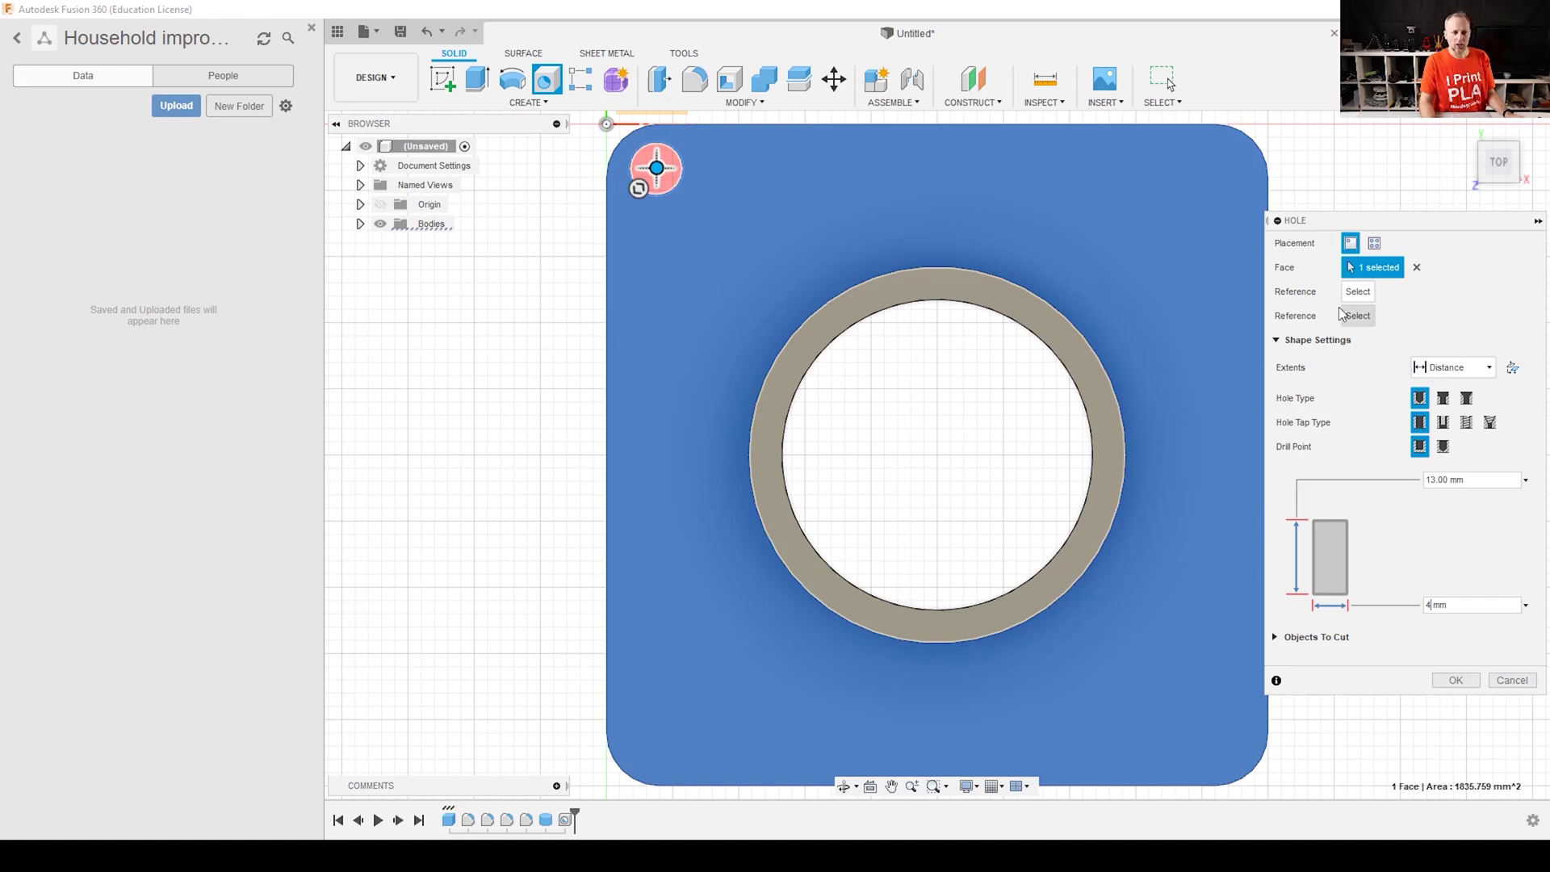
pyautogui.moveTo(658, 168)
pyautogui.mouseDown()
pyautogui.moveTo(693, 201)
pyautogui.moveTo(665, 185)
pyautogui.mouseUp()
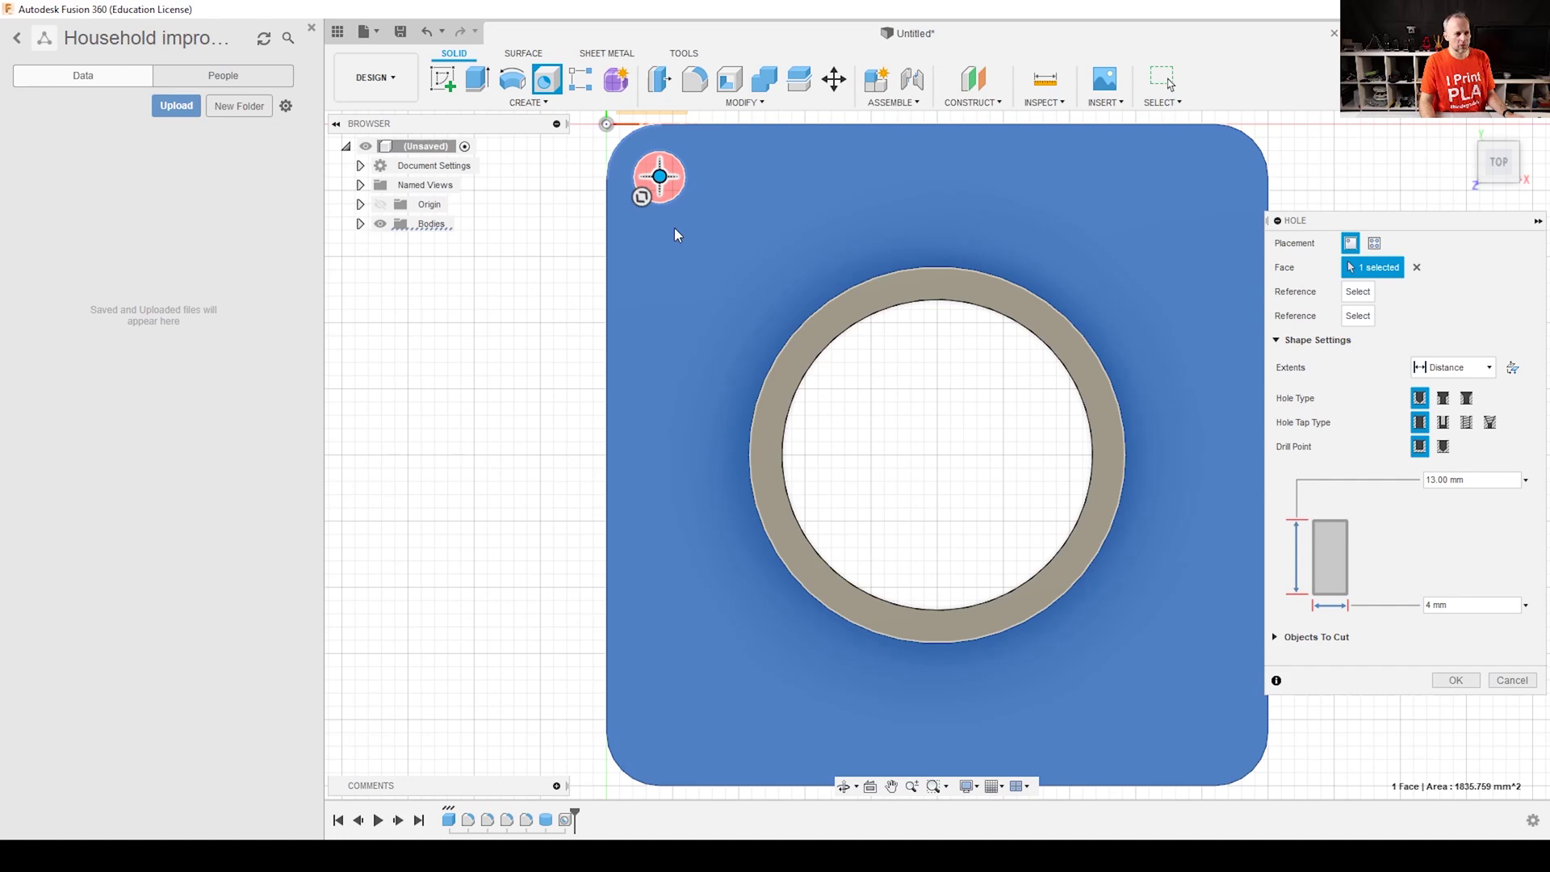
pyautogui.moveTo(658, 176)
pyautogui.mouseDown()
pyautogui.moveTo(682, 242)
pyautogui.moveTo(672, 194)
pyautogui.moveTo(685, 211)
pyautogui.moveTo(656, 173)
pyautogui.moveTo(699, 201)
pyautogui.moveTo(660, 176)
pyautogui.mouseUp()
pyautogui.click(1455, 679)
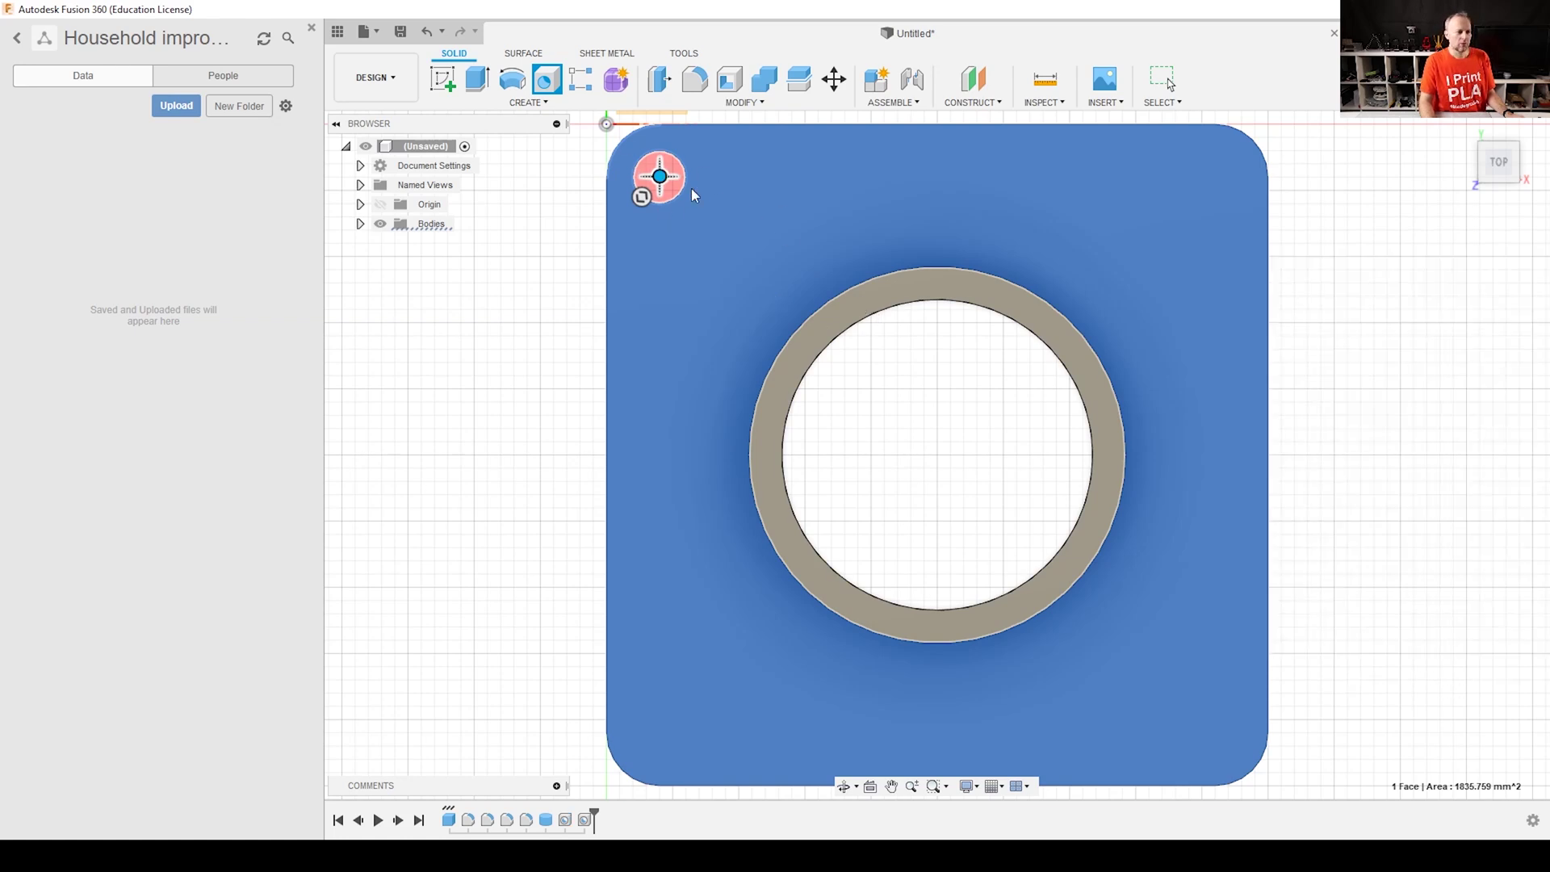
# Add matching 4 mm holes near the top-right, bottom-left and bottom-right corners.
pyautogui.click(546, 78)
pyautogui.click(1215, 176)
pyautogui.click(1456, 680)
pyautogui.click(546, 79)
pyautogui.click(659, 733)
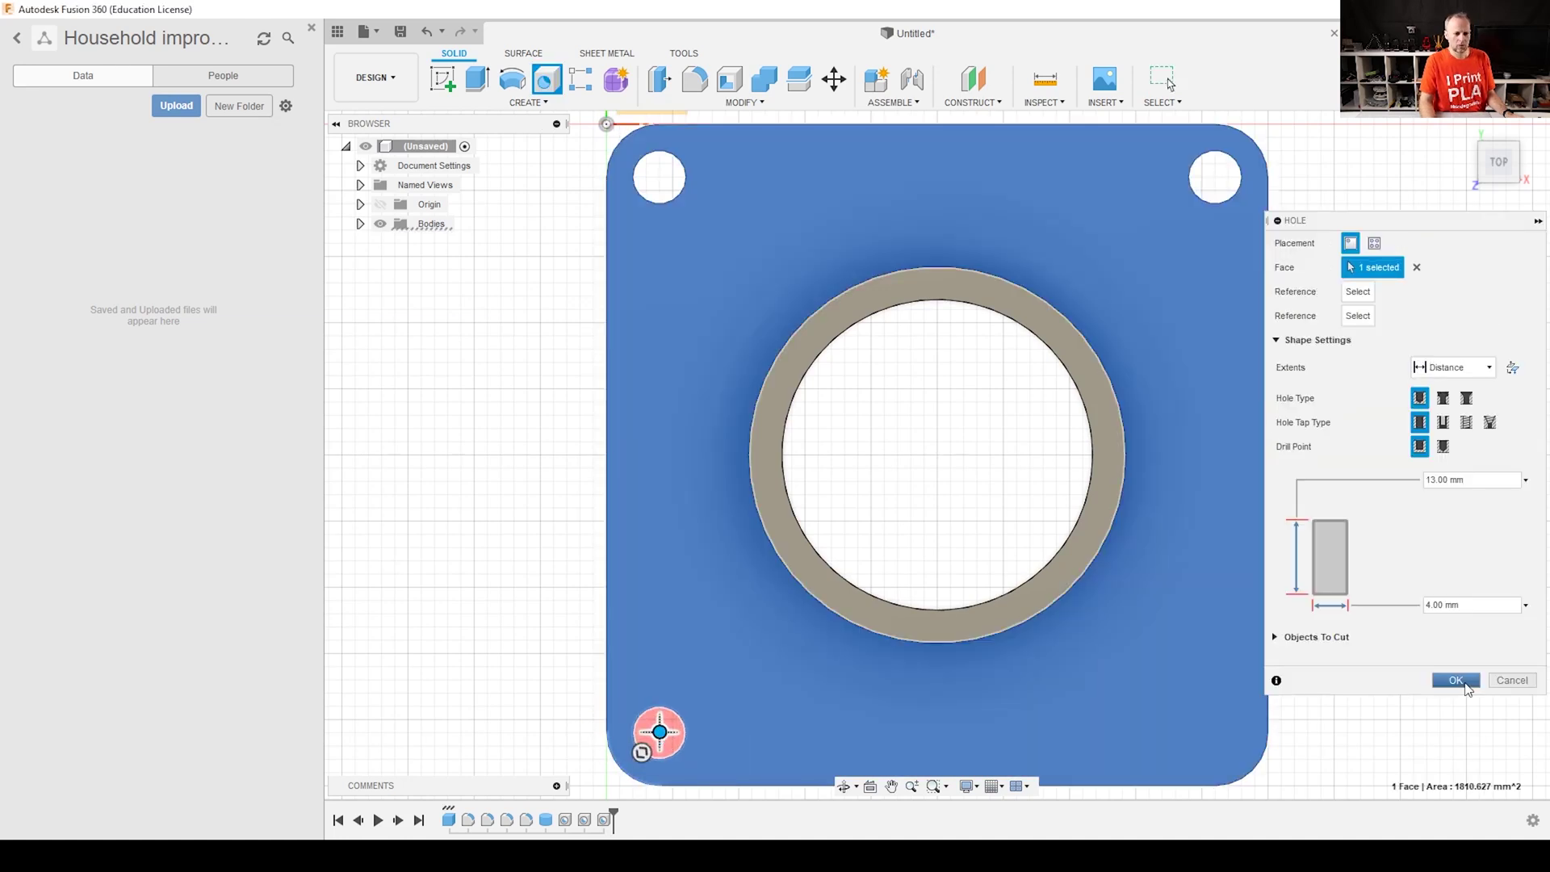
pyautogui.click(1455, 680)
pyautogui.click(545, 78)
pyautogui.click(1235, 747)
pyautogui.press('Return')
pyautogui.moveTo(1236, 747)
pyautogui.keyDown('shift'); pyautogui.mouseDown(button='middle')
pyautogui.moveTo(1114, 710)
pyautogui.moveTo(1130, 695)
pyautogui.moveTo(1002, 294)
pyautogui.mouseUp(button='middle'); pyautogui.keyUp('shift')
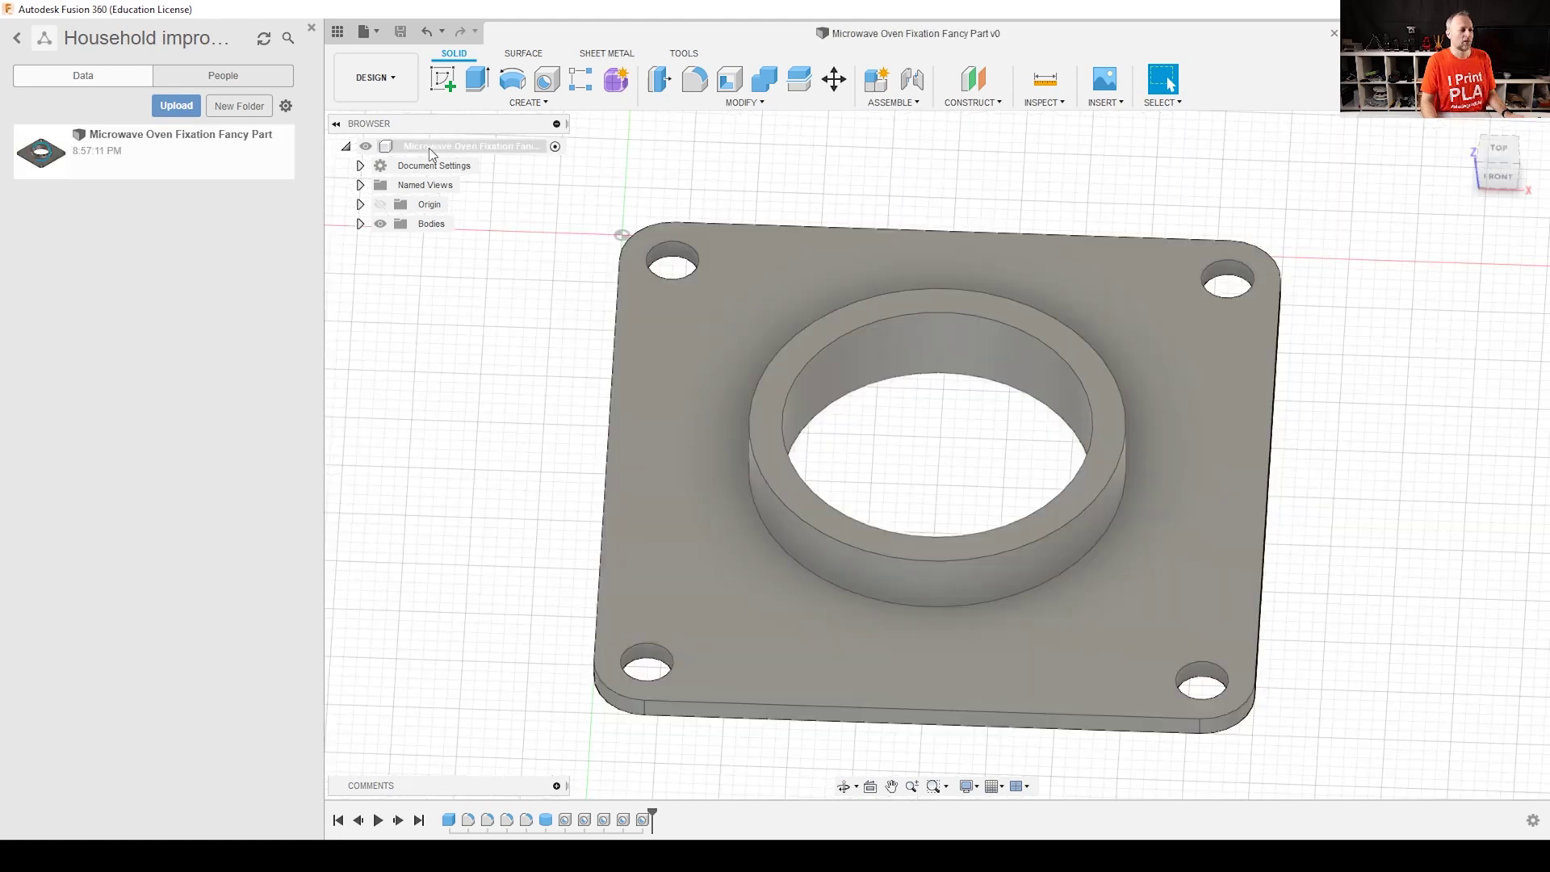
# Export the whole design as an STL with High mesh refinement and save the file.
pyautogui.rightClick(428, 147)
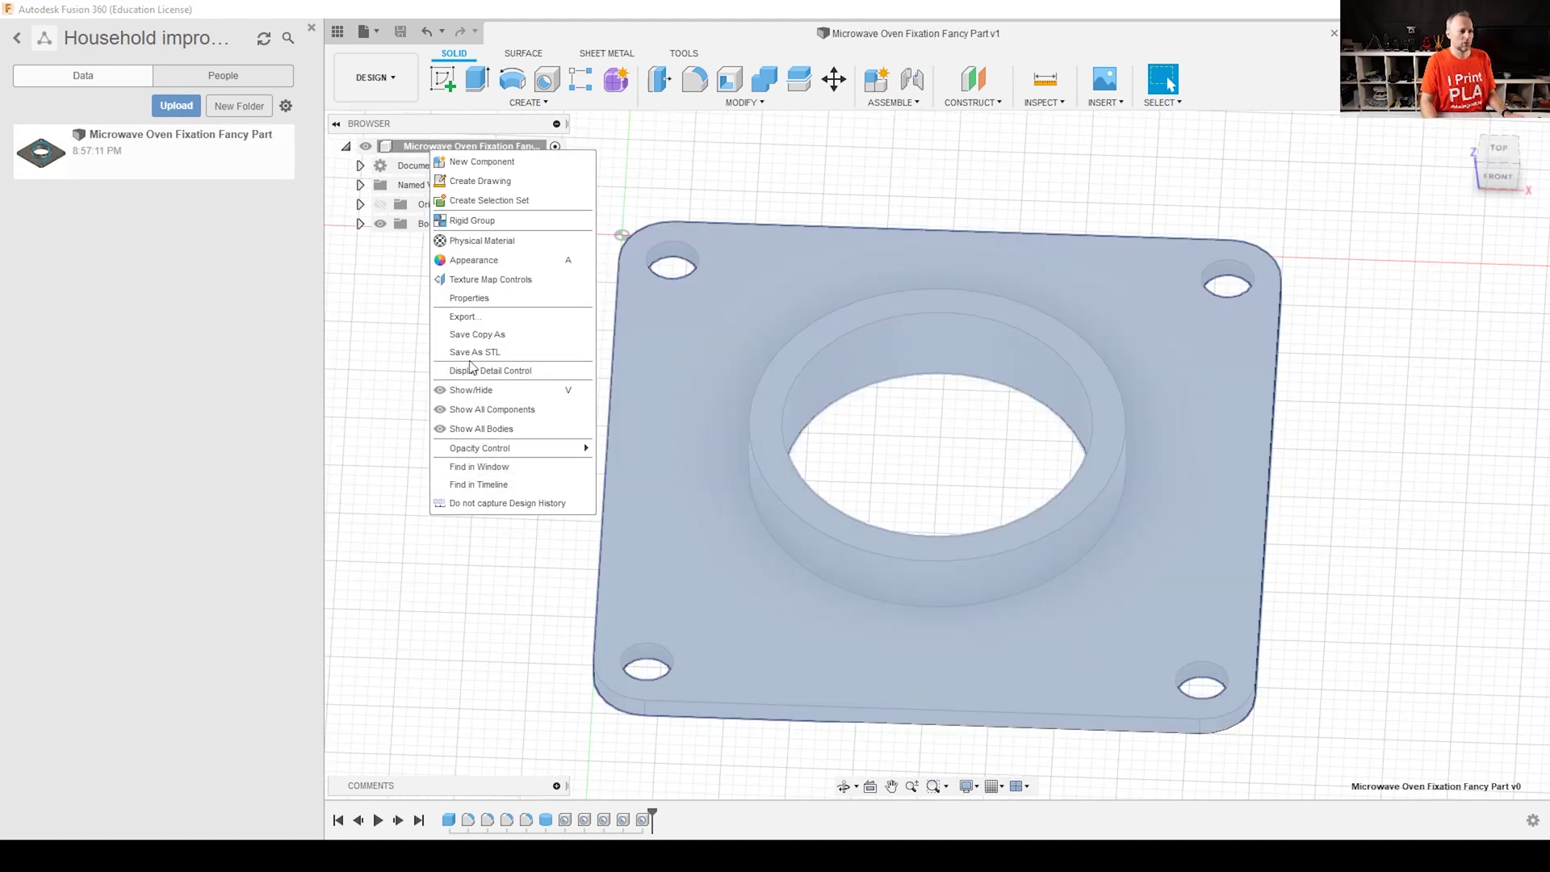
pyautogui.click(475, 352)
pyautogui.click(1476, 365)
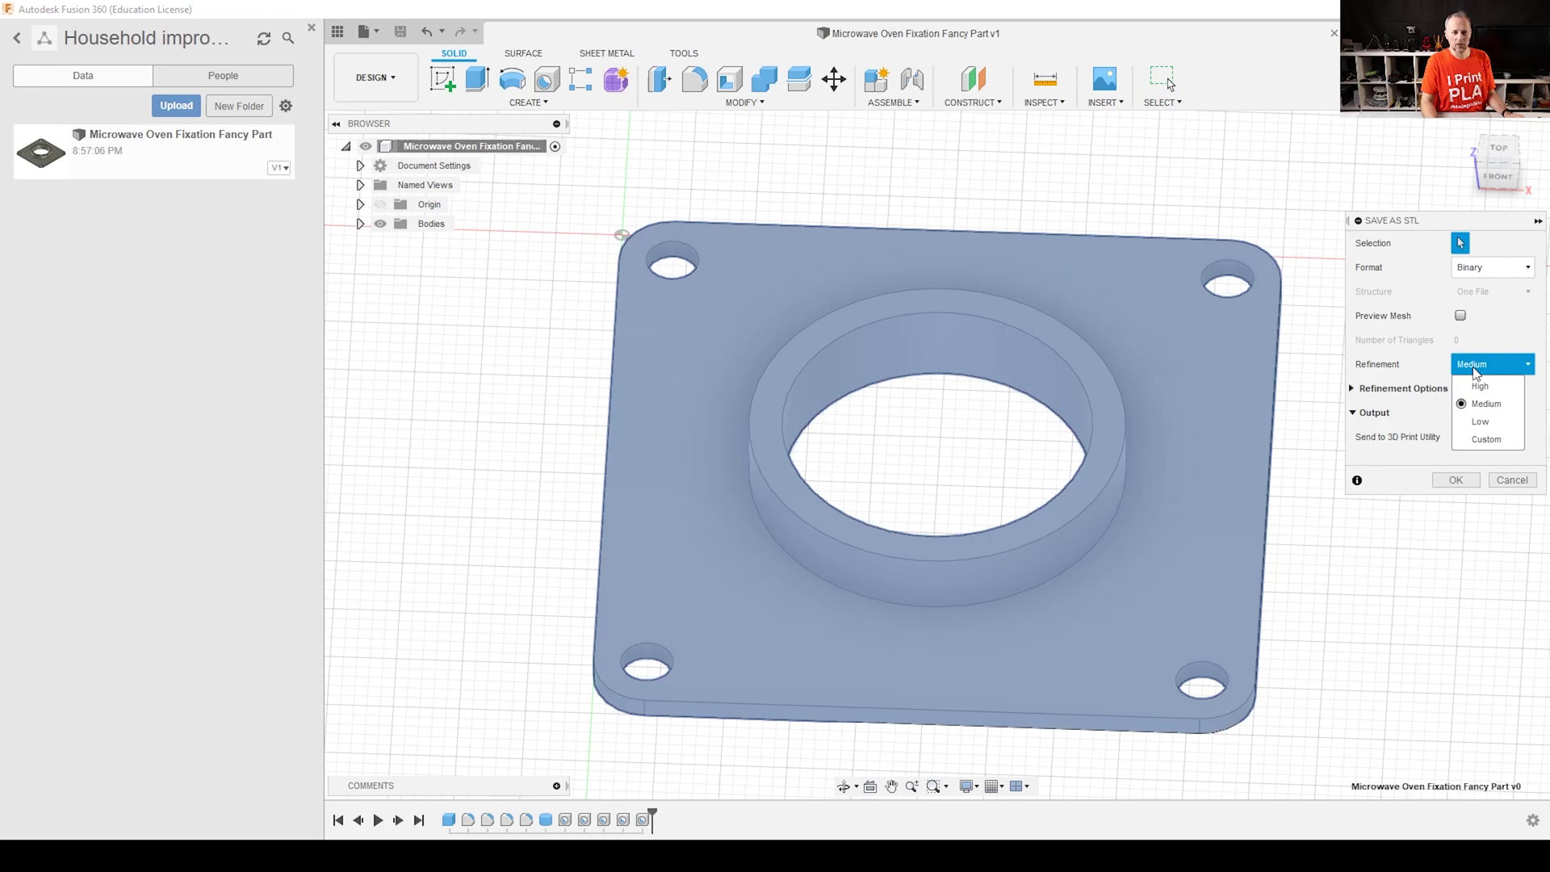
pyautogui.click(1471, 391)
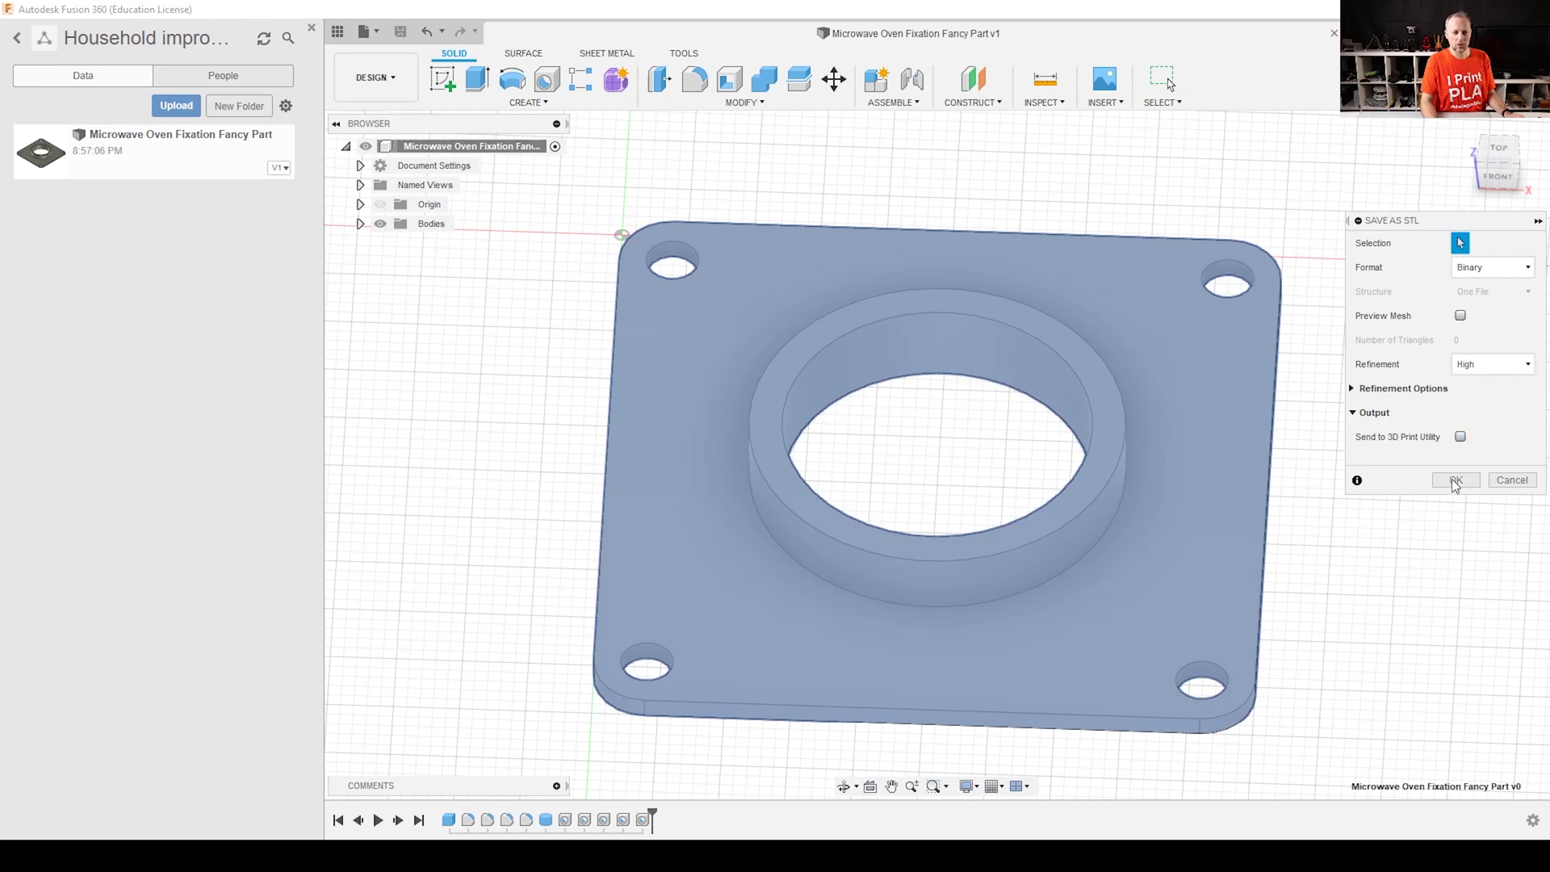
pyautogui.click(1455, 480)
pyautogui.click(638, 428)
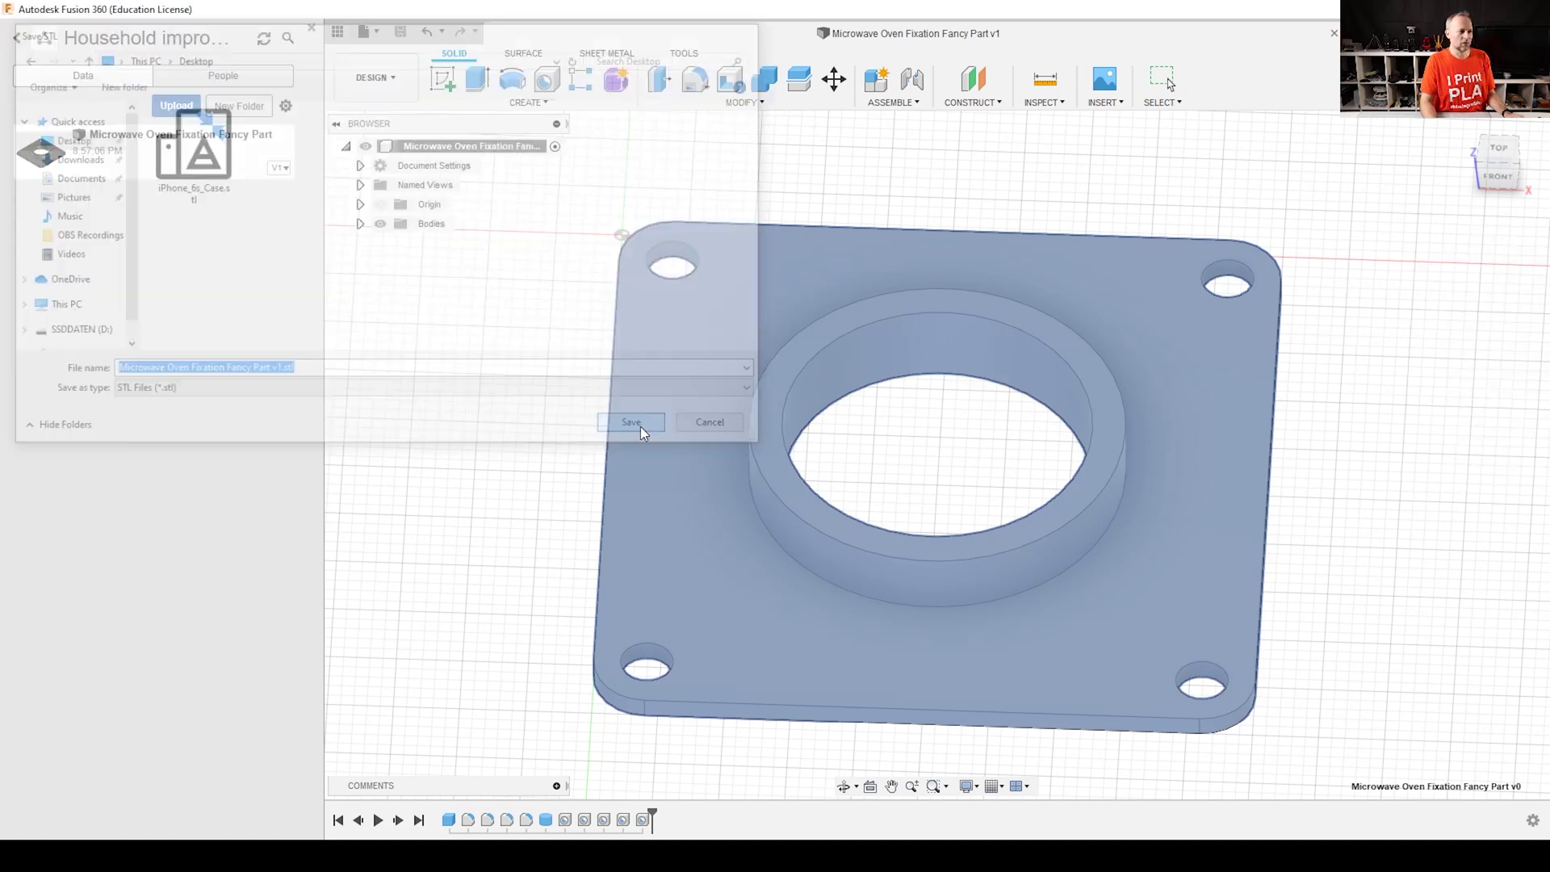